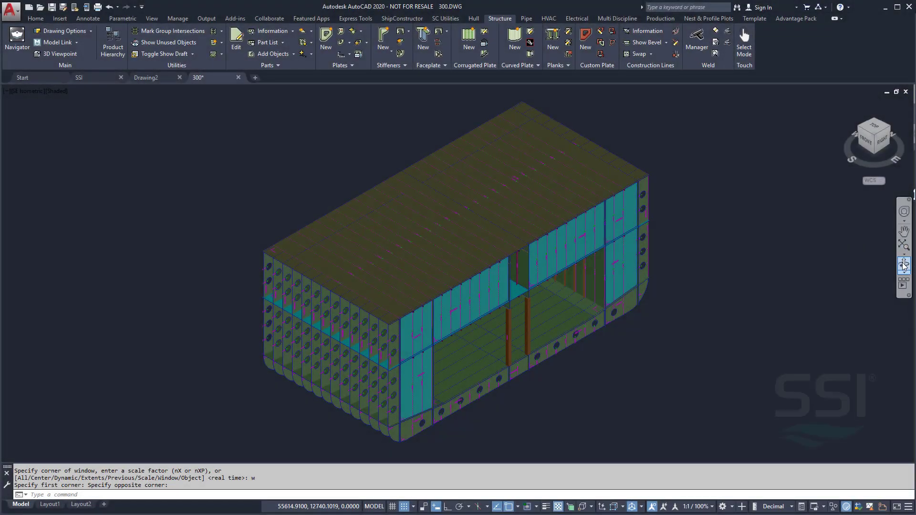
# Orbit the unit 300 block to a near side view and switch it to X-Ray style.
pyautogui.click(905, 266)
pyautogui.moveTo(528, 333)
pyautogui.mouseDown()
pyautogui.moveTo(475, 291)
pyautogui.moveTo(717, 294)
pyautogui.mouseUp()
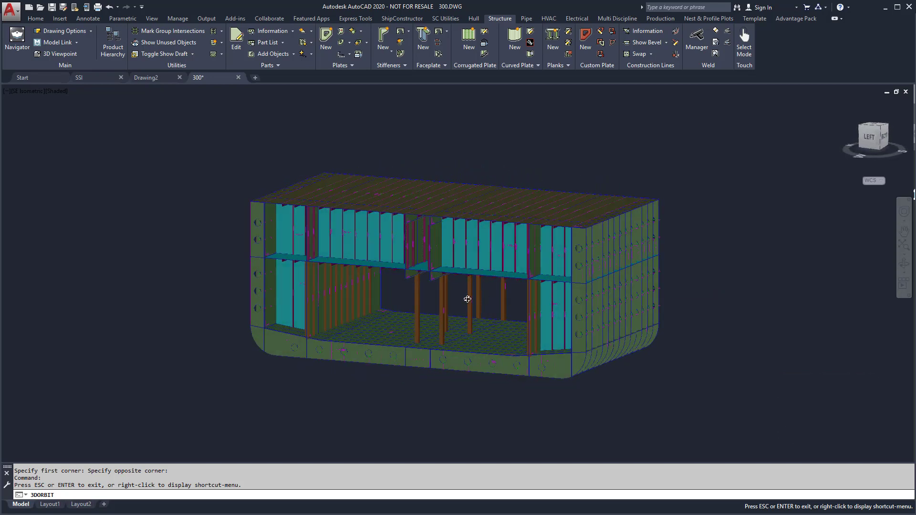
pyautogui.scroll(2, 449, 293)
pyautogui.rightClick(453, 296)
pyautogui.click(477, 299)
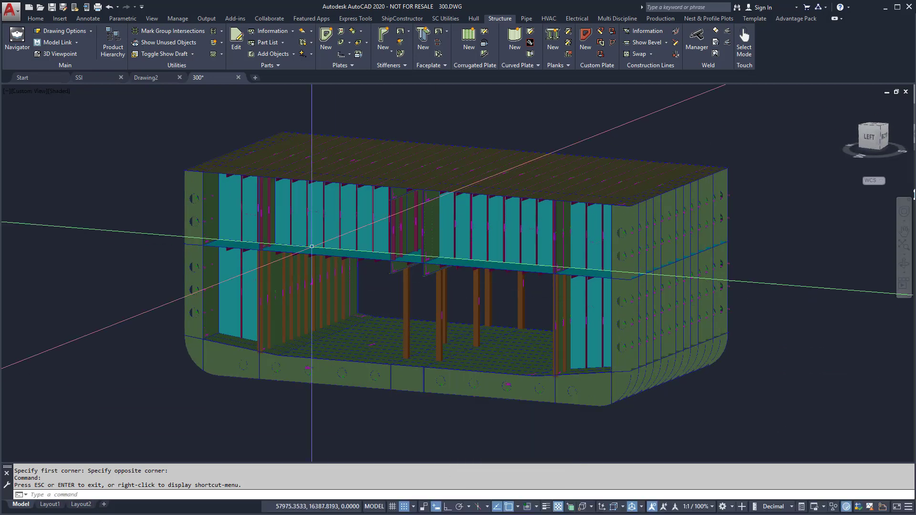
pyautogui.click(59, 91)
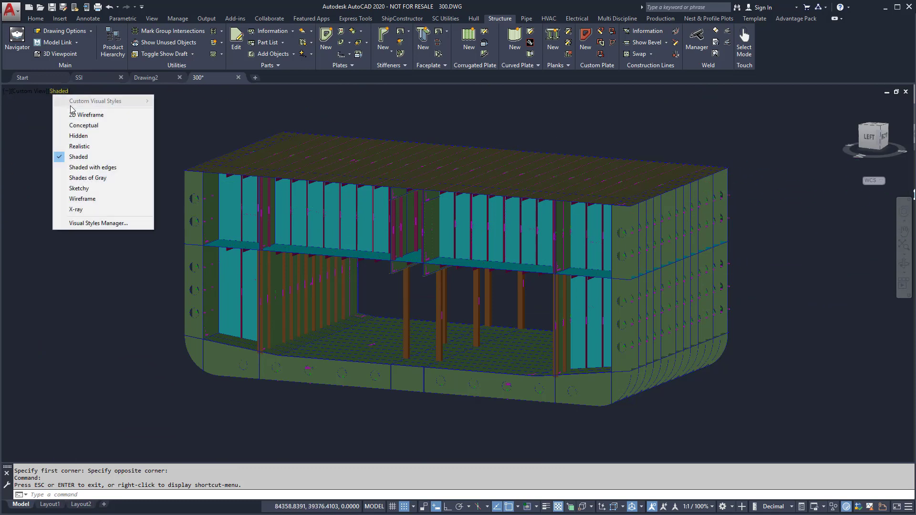
pyautogui.click(75, 209)
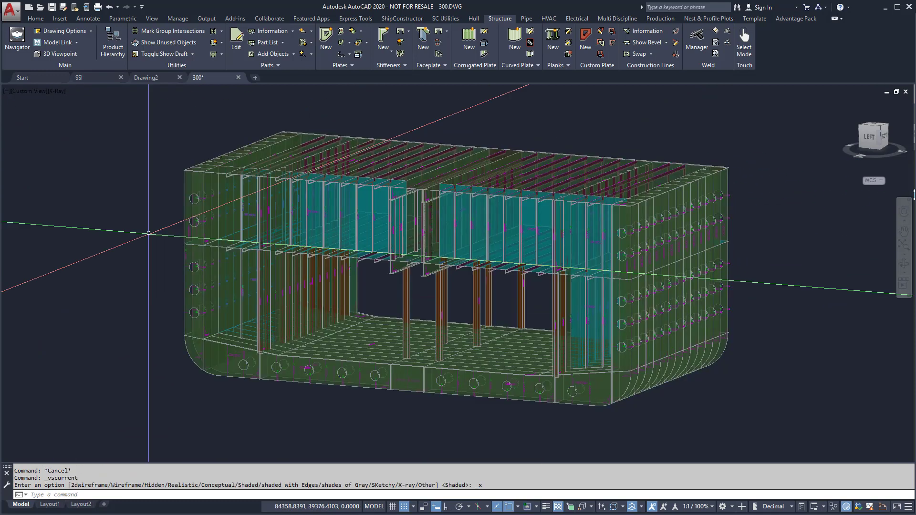
# Orbit the X-rayed block round to its other side, then return it to Shaded style.
pyautogui.click(905, 264)
pyautogui.moveTo(751, 351)
pyautogui.mouseDown()
pyautogui.moveTo(631, 343)
pyautogui.moveTo(532, 355)
pyautogui.mouseUp()
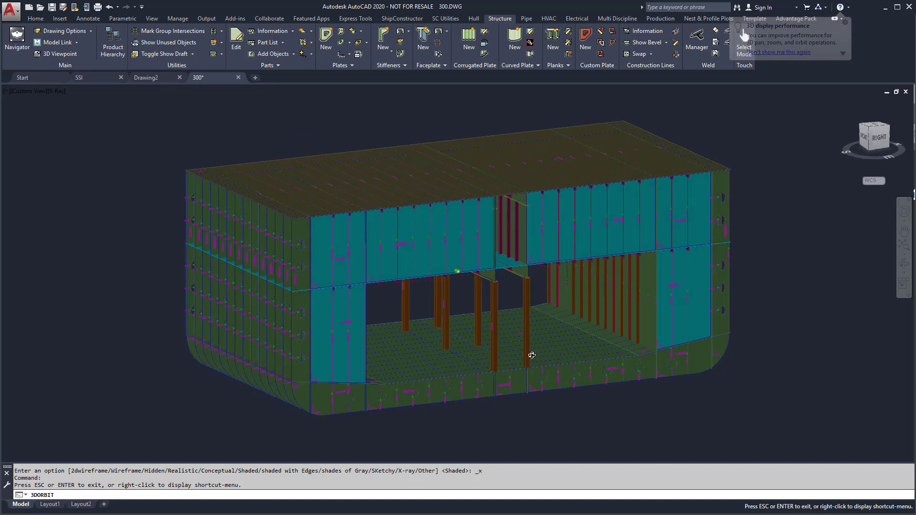
pyautogui.rightClick(540, 295)
pyautogui.click(560, 304)
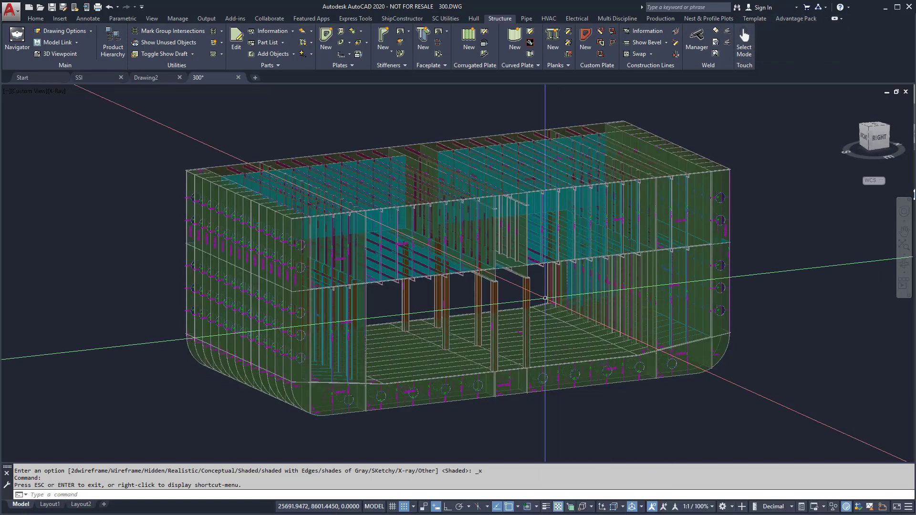
pyautogui.click(63, 93)
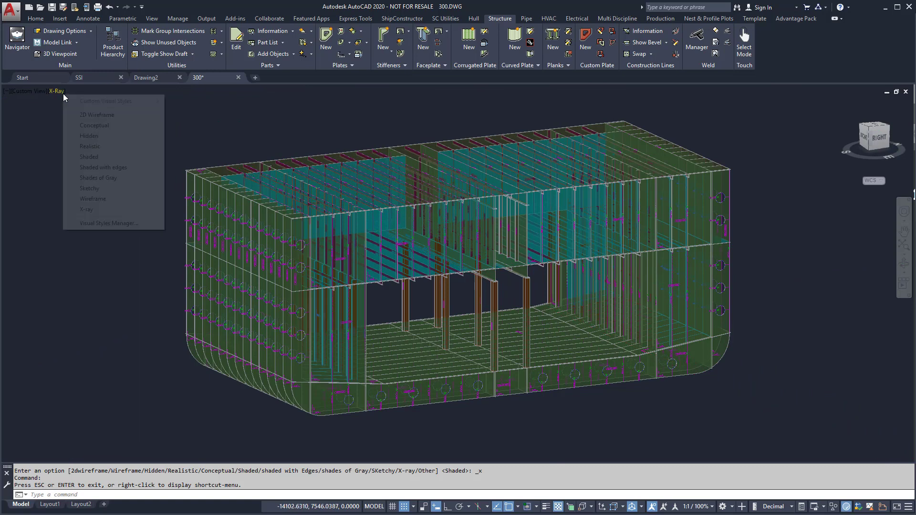
pyautogui.click(89, 157)
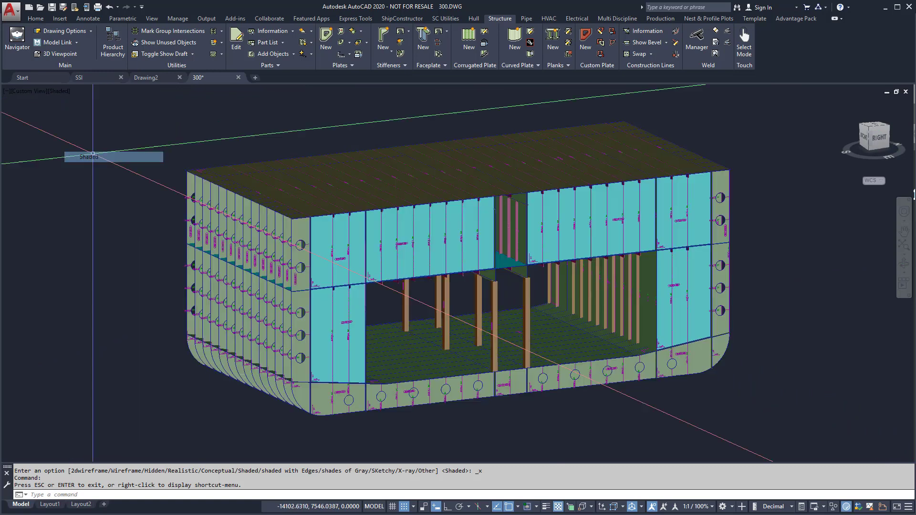
# Open the Hull > Hull drawing from the Navigator, saving 300.DWG first.
pyautogui.click(17, 38)
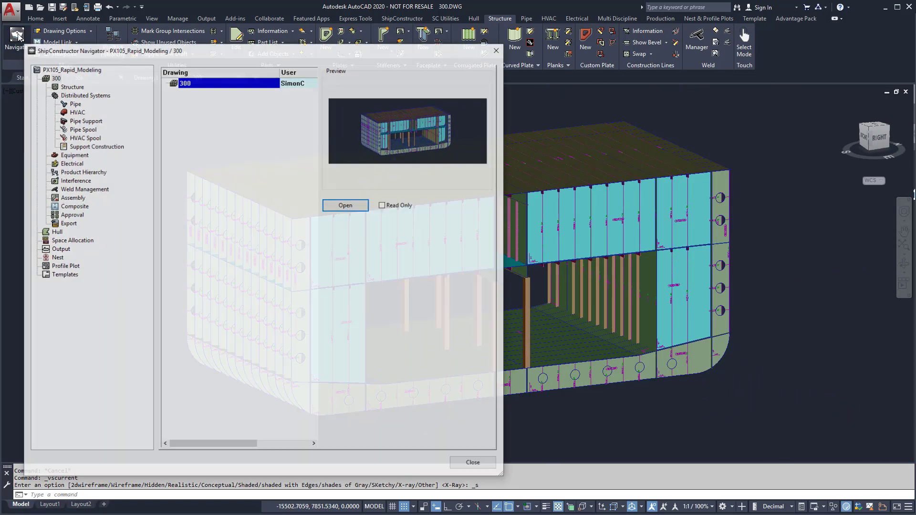
pyautogui.click(56, 232)
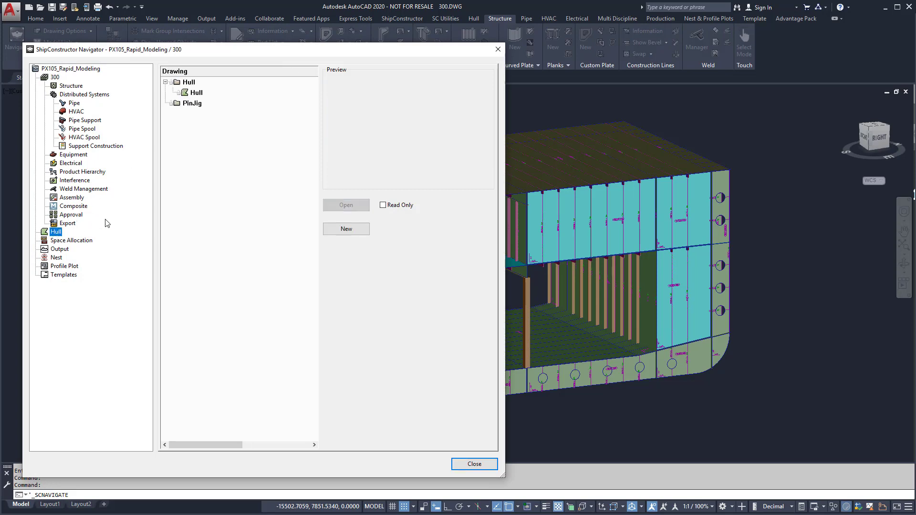
pyautogui.click(197, 93)
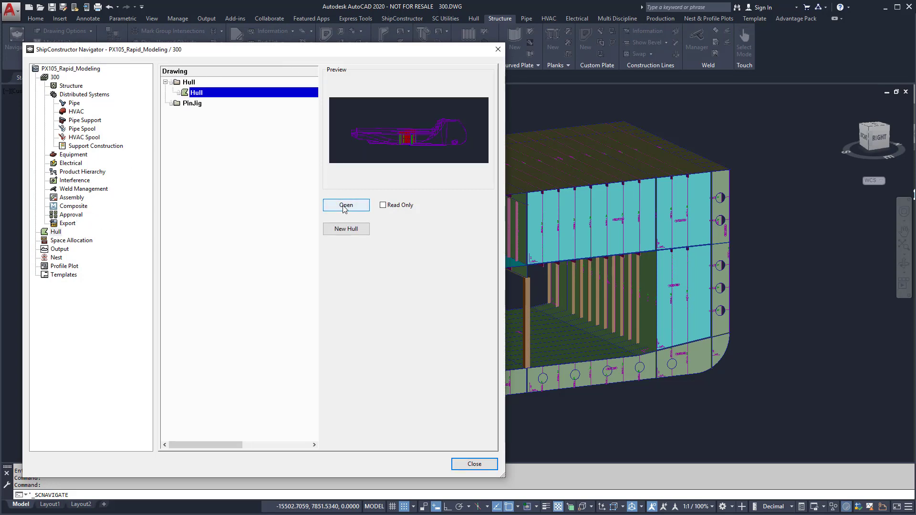
pyautogui.click(343, 206)
pyautogui.click(421, 283)
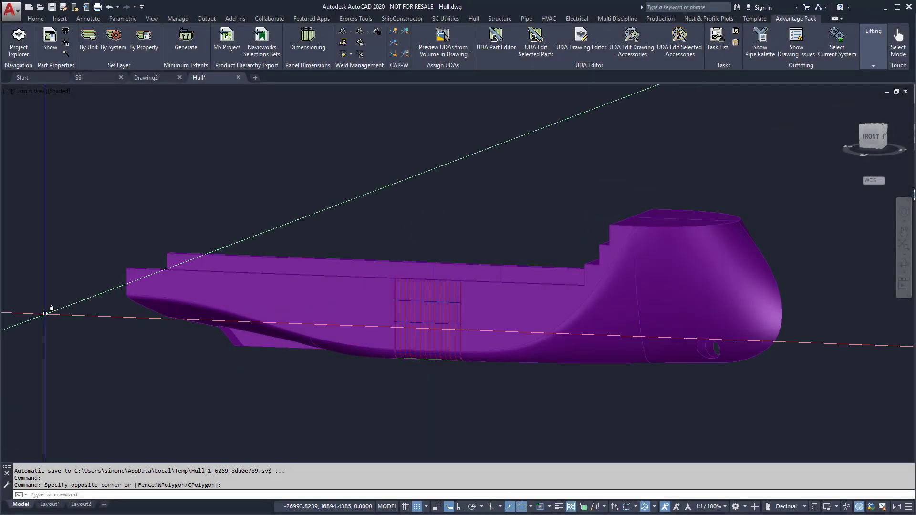
# Show the hull in 2D Wireframe and orbit it to a new angle.
pyautogui.click(50, 94)
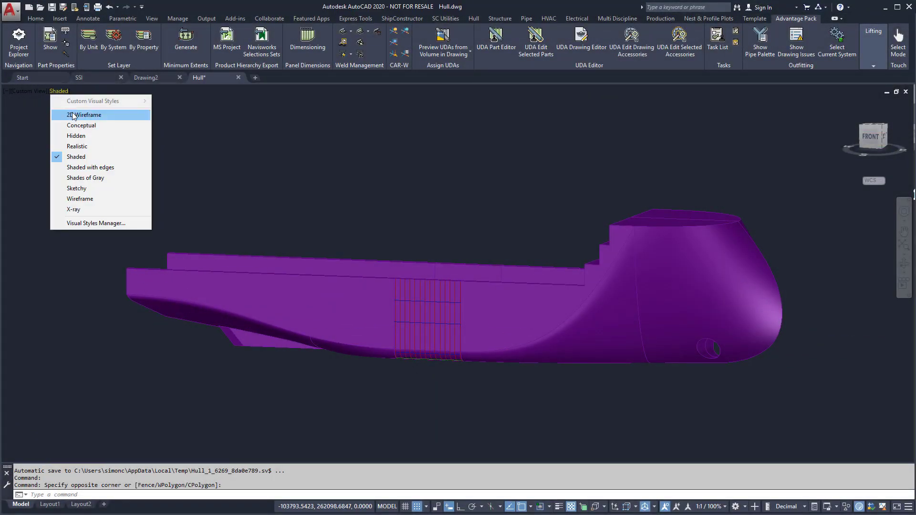
pyautogui.click(77, 114)
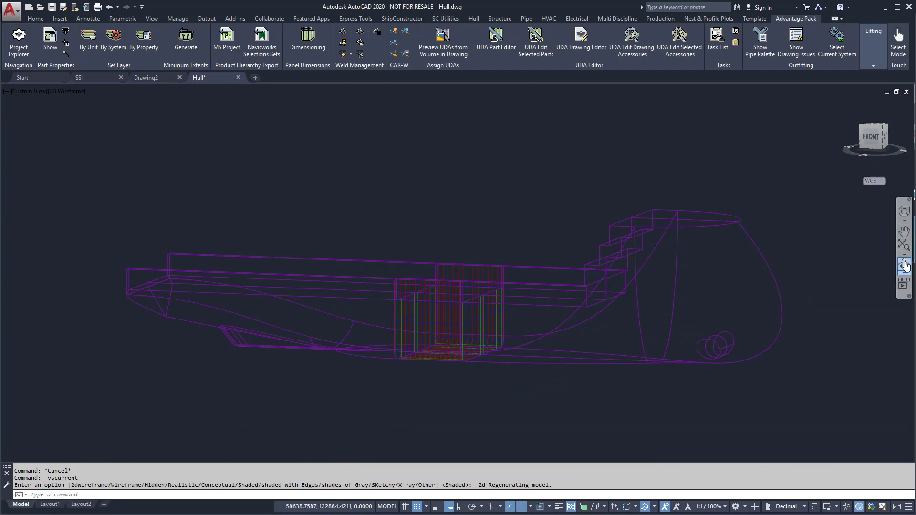
pyautogui.moveTo(501, 313)
pyautogui.mouseDown()
pyautogui.moveTo(597, 309)
pyautogui.moveTo(509, 311)
pyautogui.mouseUp()
pyautogui.rightClick(510, 312)
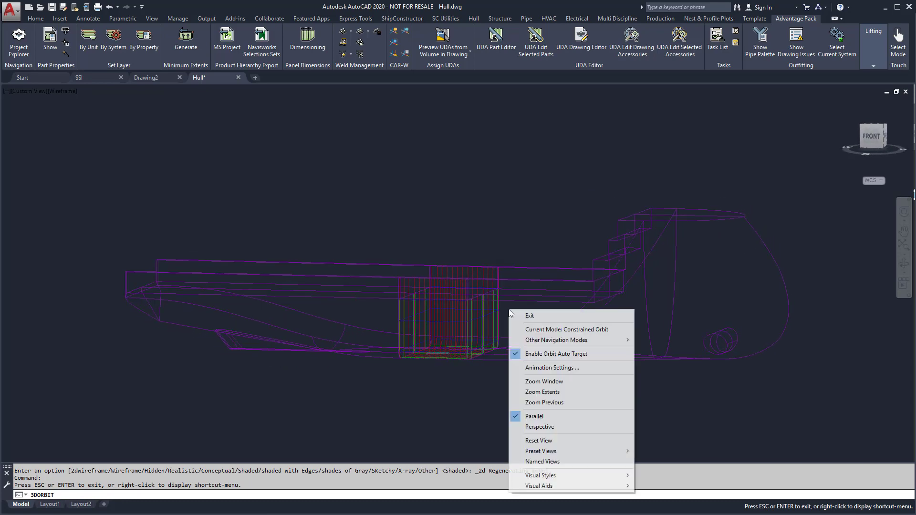
pyautogui.click(527, 316)
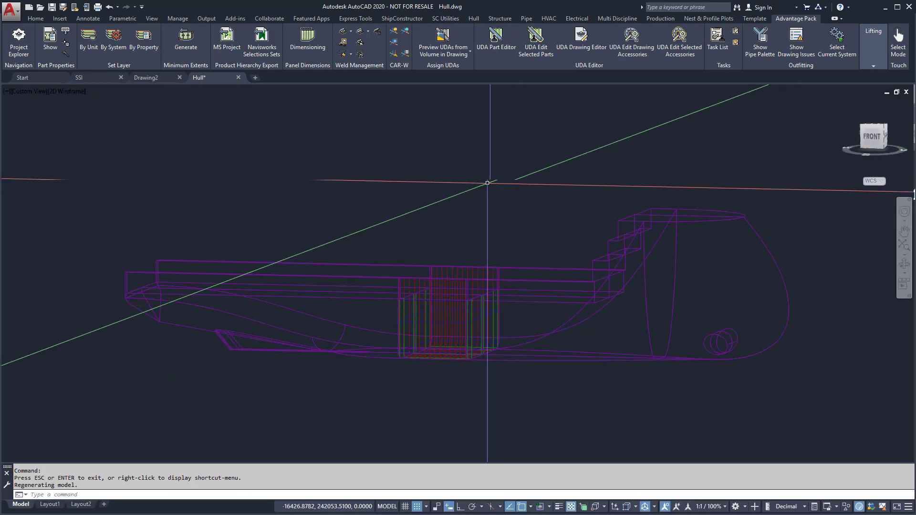
# Review the 116 locations of the FRAMES location group, then close both dialogs.
pyautogui.click(402, 18)
pyautogui.click(261, 30)
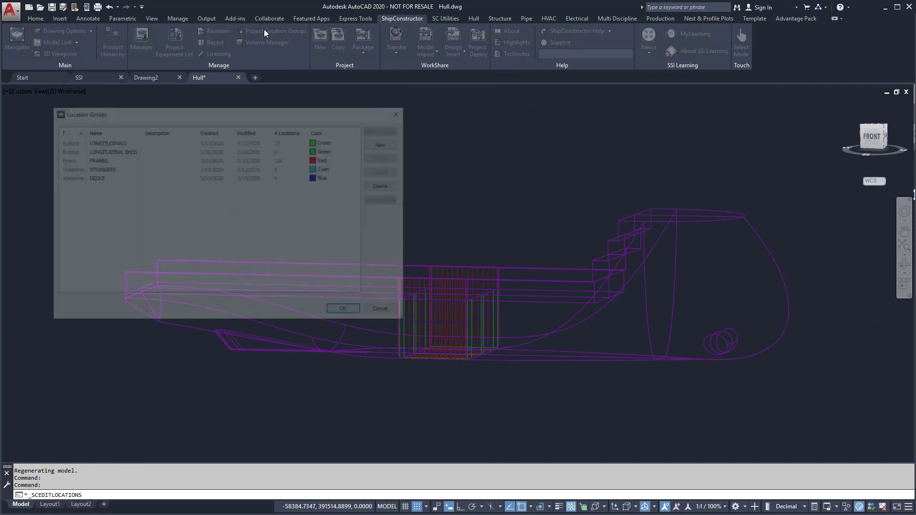
pyautogui.doubleClick(109, 163)
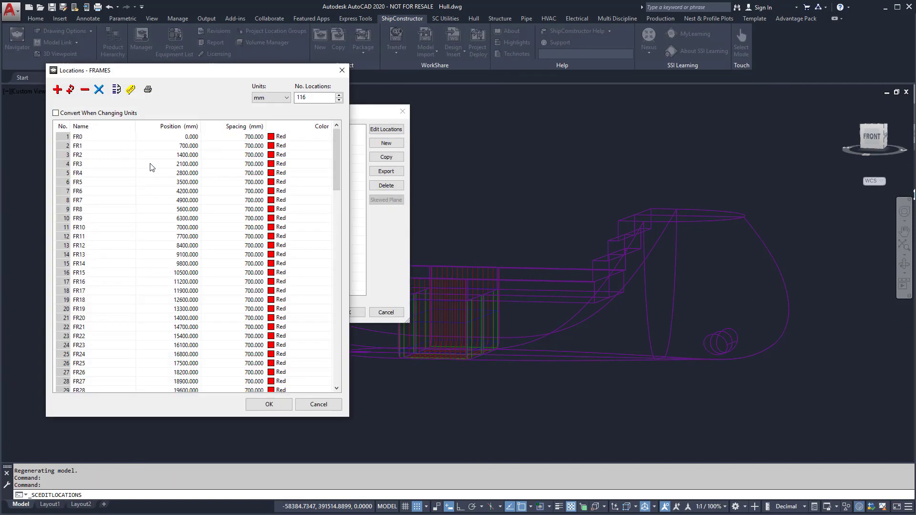
pyautogui.moveTo(334, 165)
pyautogui.mouseDown()
pyautogui.moveTo(334, 324)
pyautogui.moveTo(334, 250)
pyautogui.mouseUp()
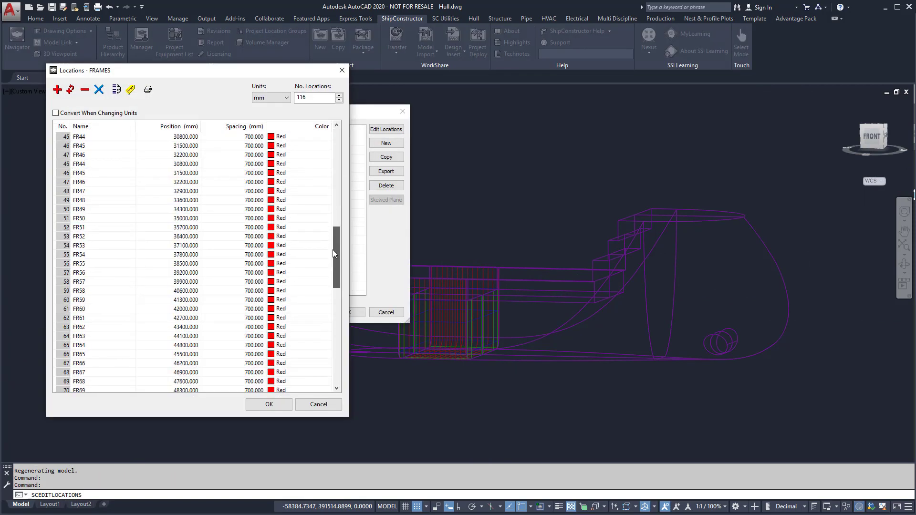
pyautogui.click(269, 404)
pyautogui.click(339, 311)
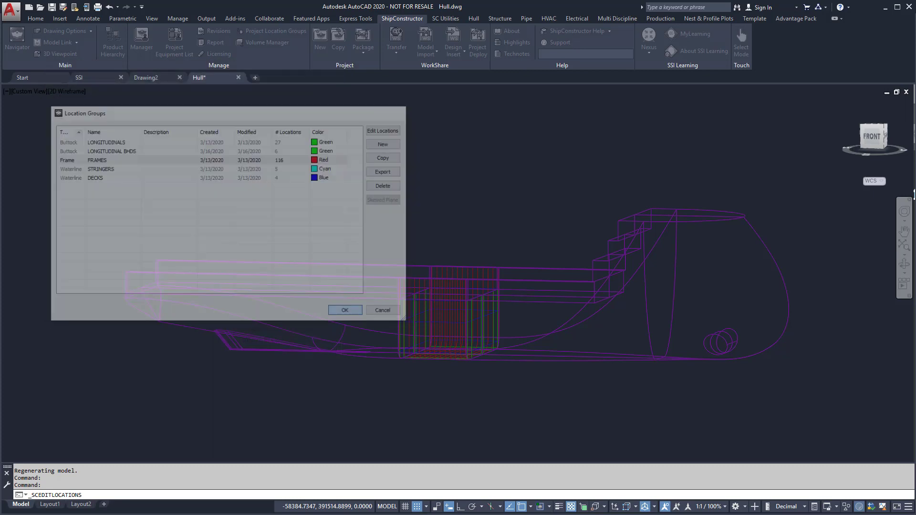
# Make Model Unit 300 the active task in the Advantage Pack Task List.
pyautogui.click(796, 19)
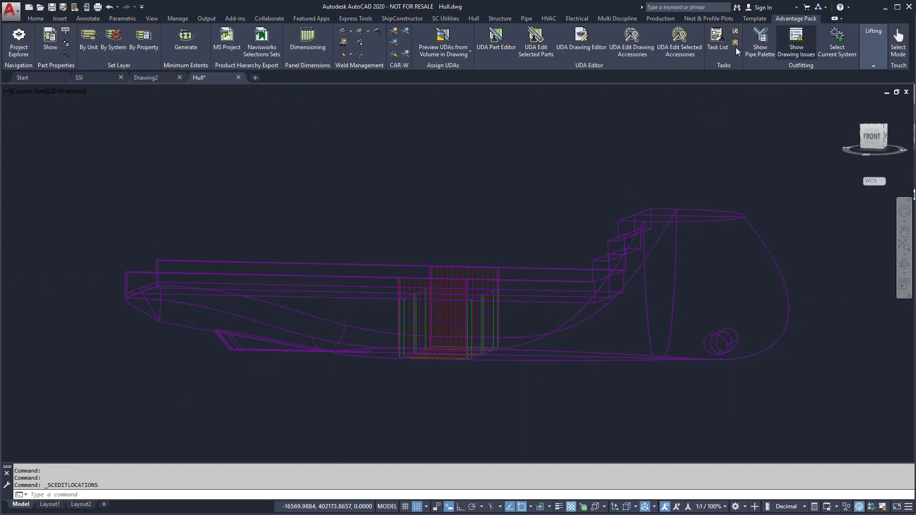
pyautogui.click(717, 50)
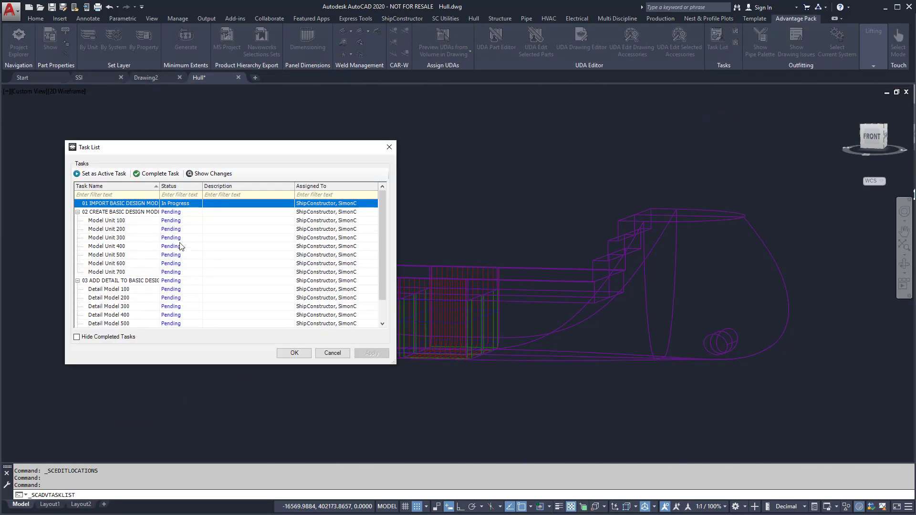
pyautogui.click(139, 239)
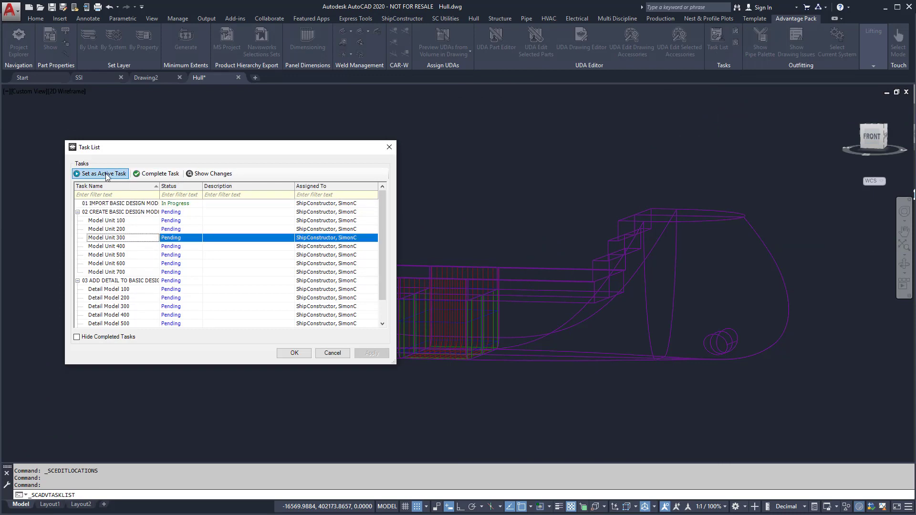
pyautogui.click(301, 355)
# Open deck drawing 300DK8000 from the Navigator, saving the Hull drawing first.
pyautogui.click(403, 19)
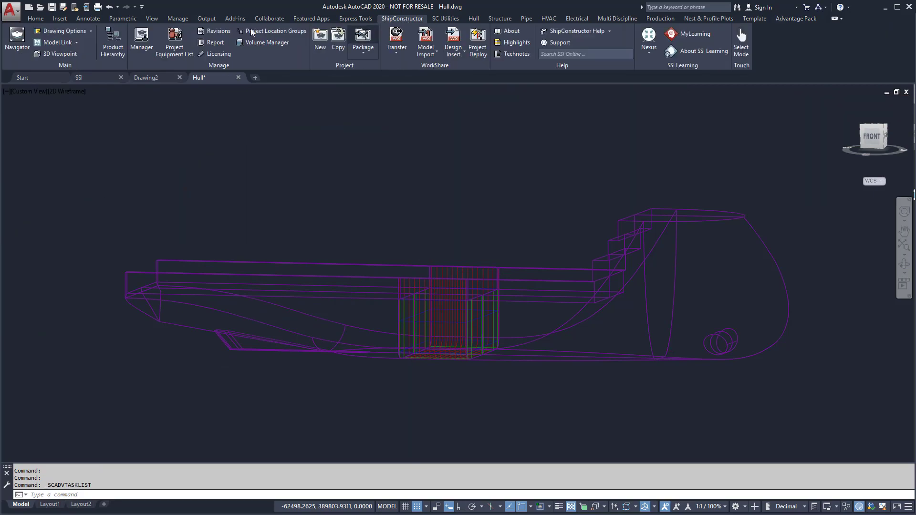
pyautogui.click(22, 42)
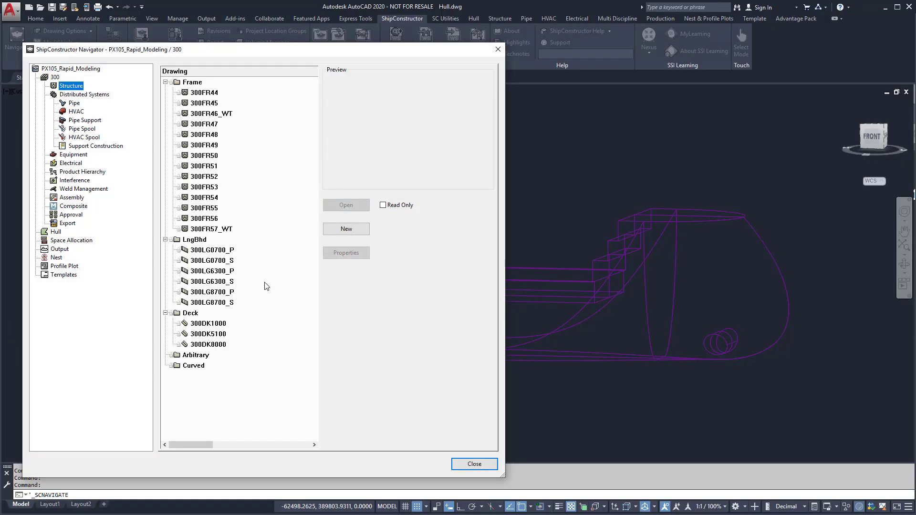
pyautogui.click(210, 345)
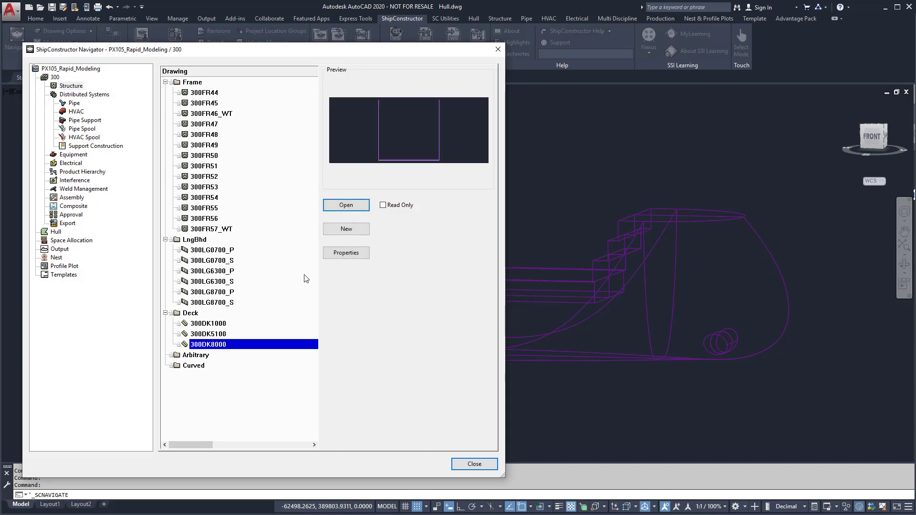
pyautogui.click(342, 206)
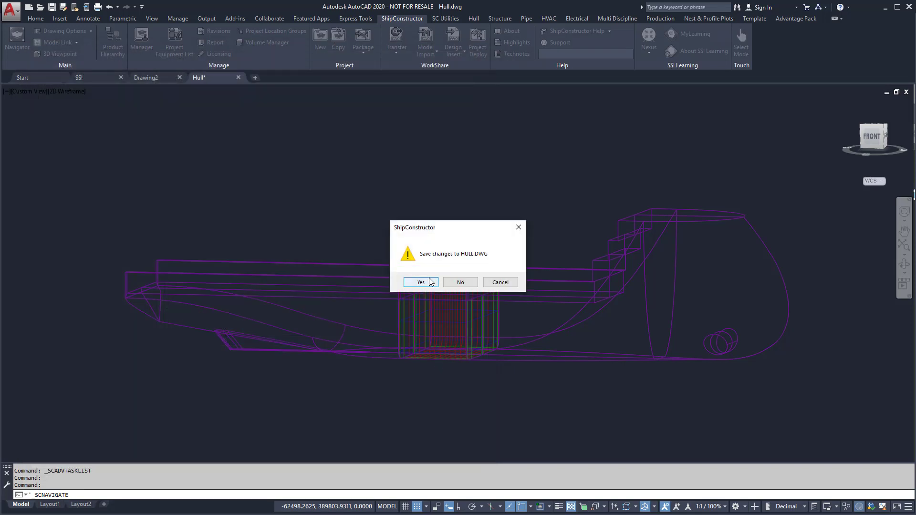
pyautogui.click(431, 281)
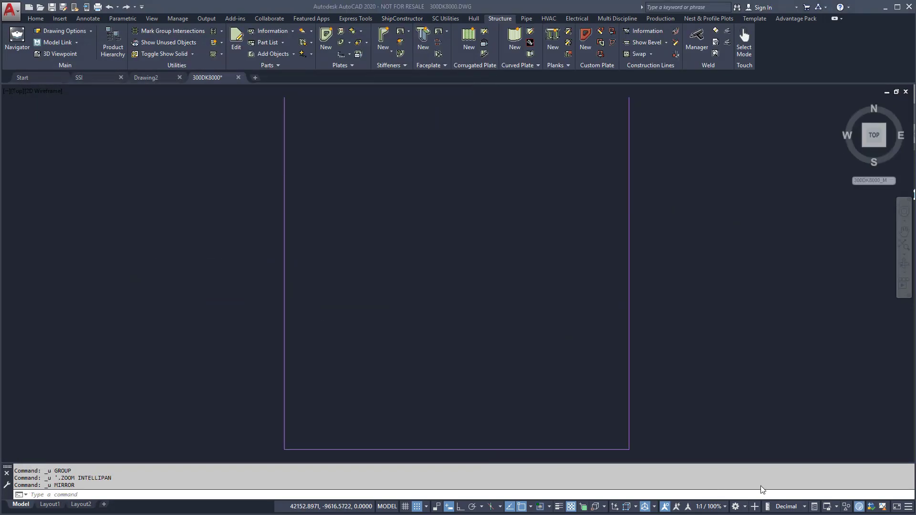
# Mirror the U-shaped plate outline about its top end, keeping the source lines.
pyautogui.click(651, 425)
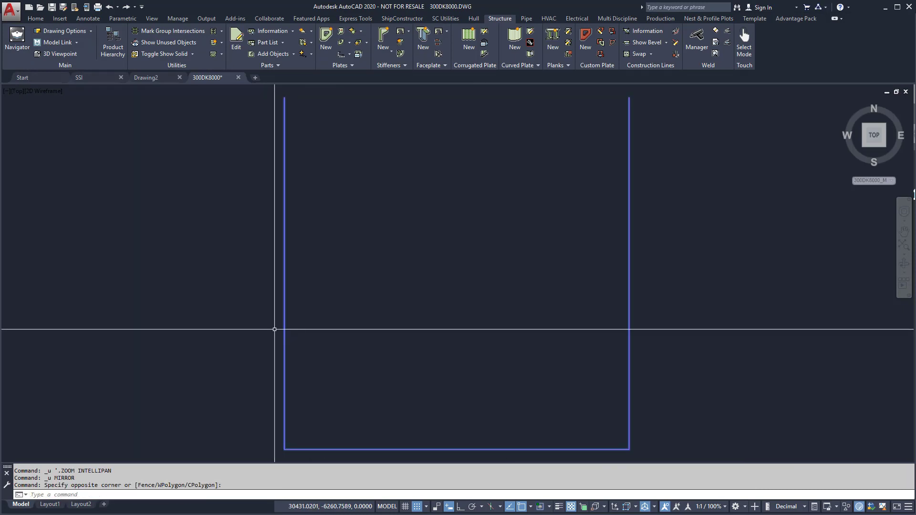
pyautogui.write('mirro')
pyautogui.press('Return')
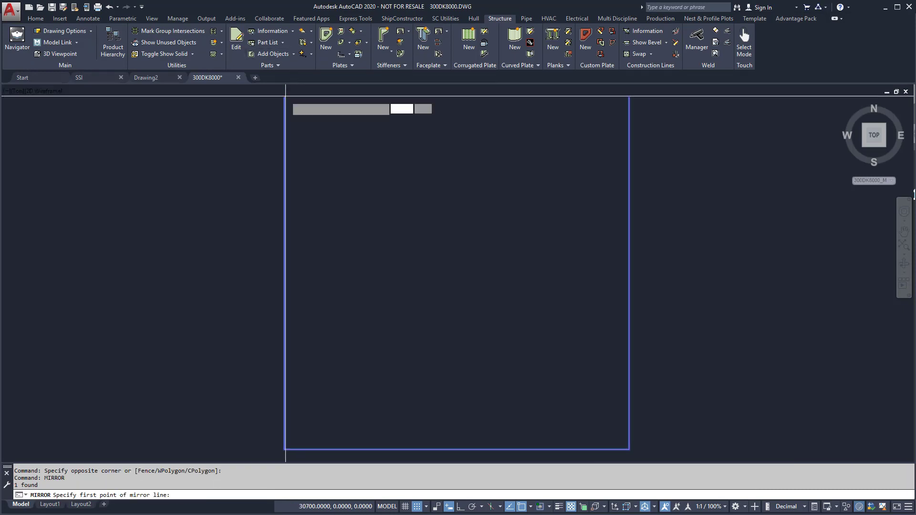
pyautogui.click(285, 98)
pyautogui.click(629, 96)
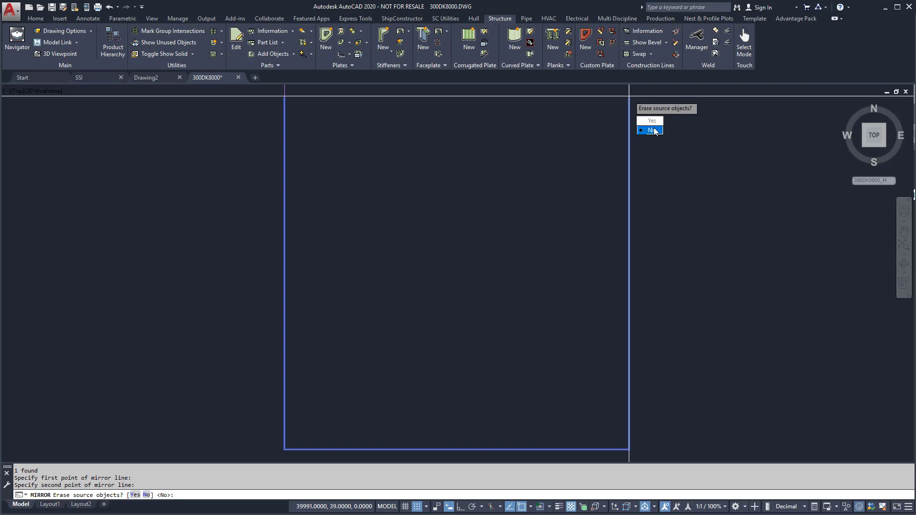
pyautogui.click(655, 131)
pyautogui.scroll(-2, 545, 137)
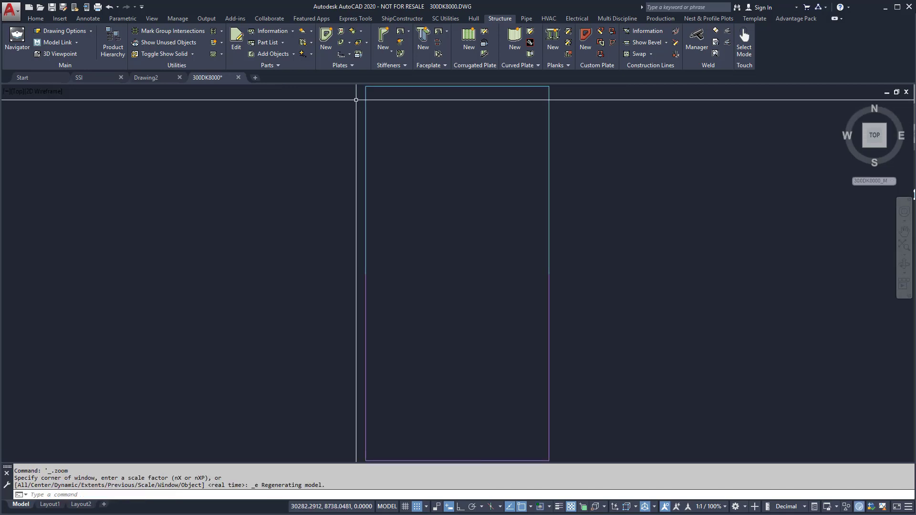
# Create plate 300-P013P in PL10 stock inside the closed outline.
pyautogui.click(326, 41)
pyautogui.click(458, 189)
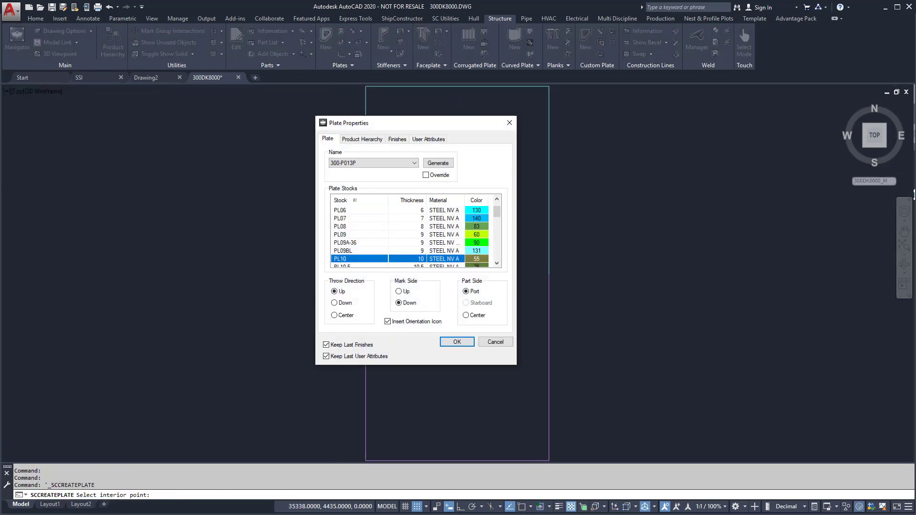
pyautogui.click(456, 342)
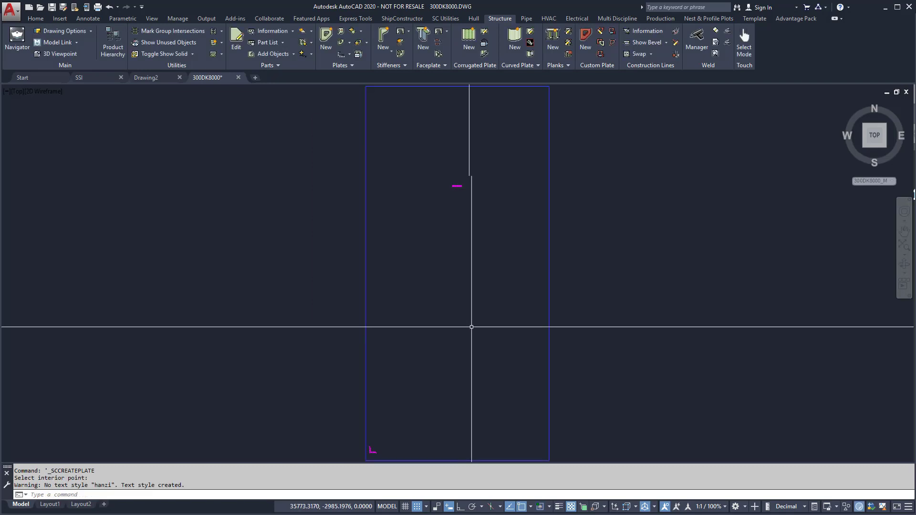
# Mark the frame intersections on the plate and zoom a window around it.
pyautogui.click(183, 31)
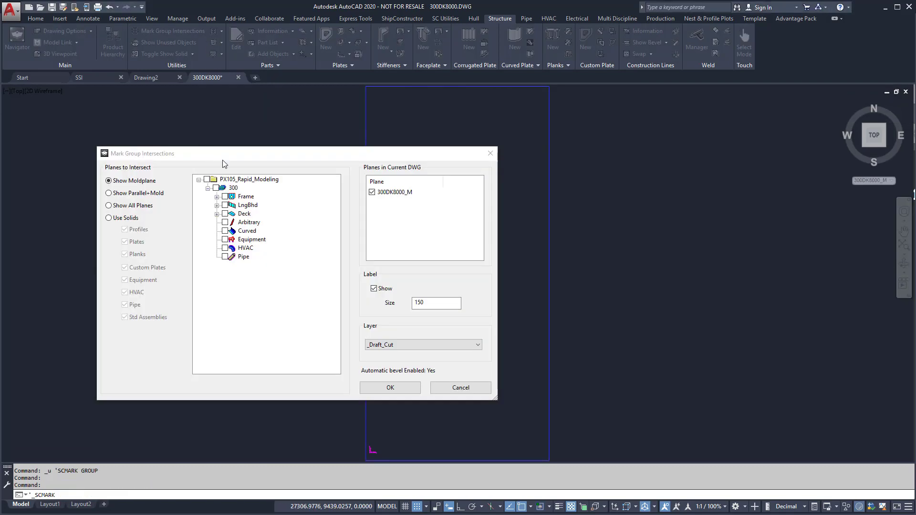
pyautogui.click(217, 196)
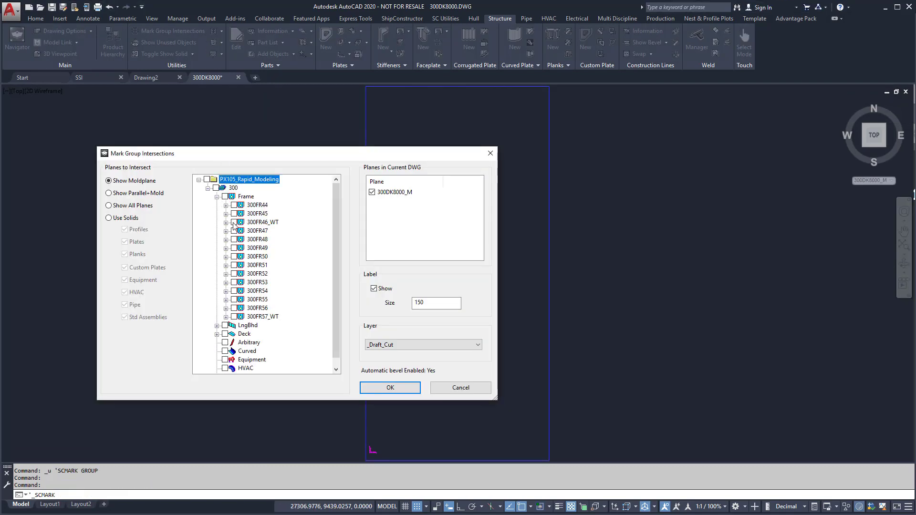
pyautogui.click(390, 387)
pyautogui.write('z')
pyautogui.press('Return')
pyautogui.write('w')
pyautogui.press('Return')
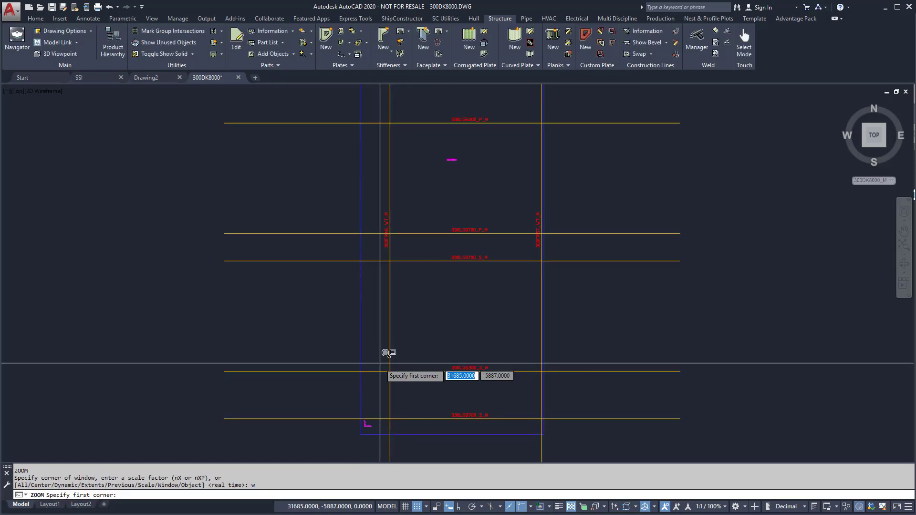
pyautogui.click(344, 237)
pyautogui.click(549, 434)
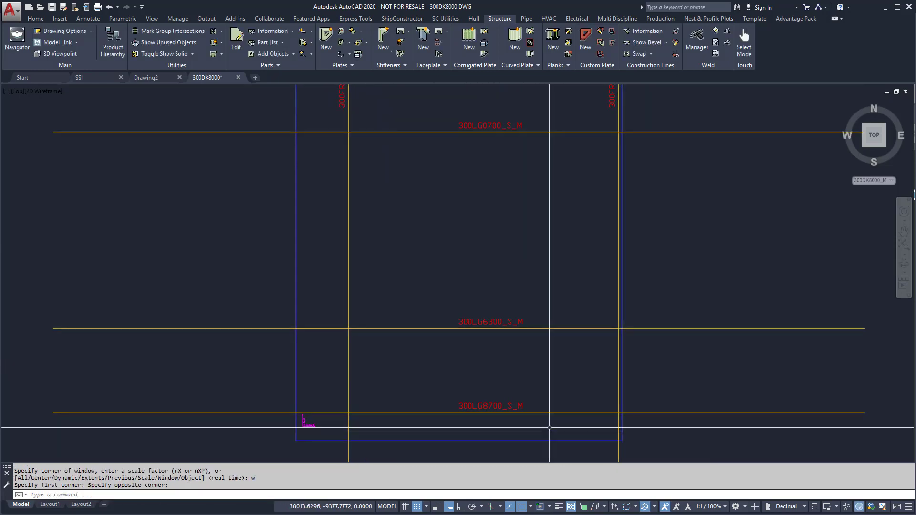
# Add longitudinal datum marklines across the plate with SCDATUM and begin a stiffener line.
pyautogui.click(341, 54)
pyautogui.click(295, 189)
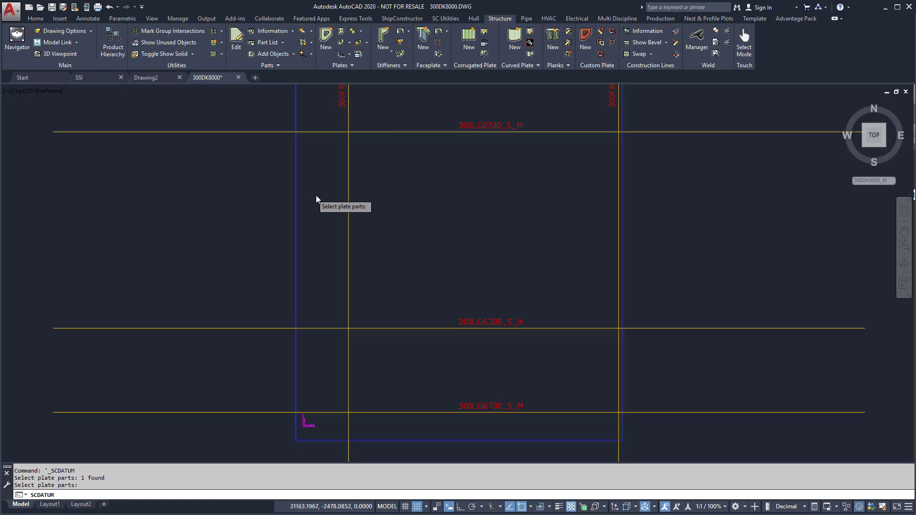
pyautogui.press('Return')
pyautogui.click(502, 338)
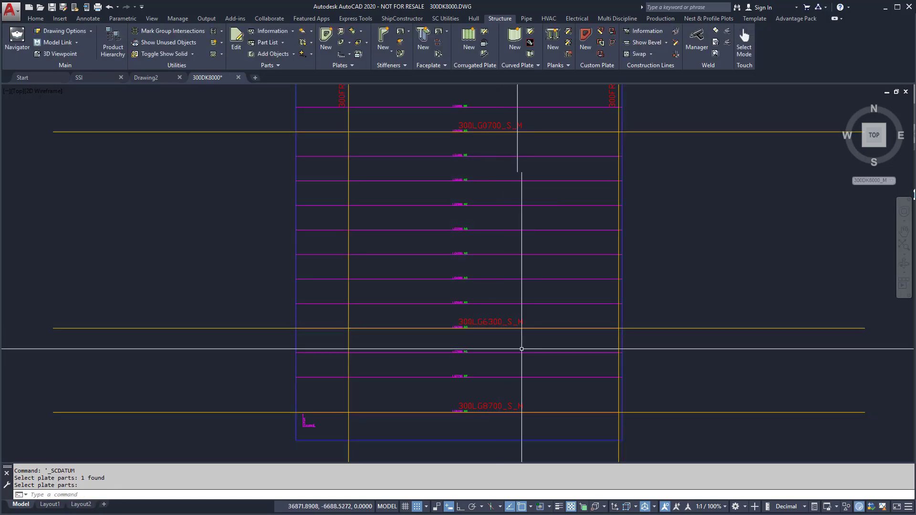
pyautogui.write('lin')
pyautogui.press('Return')
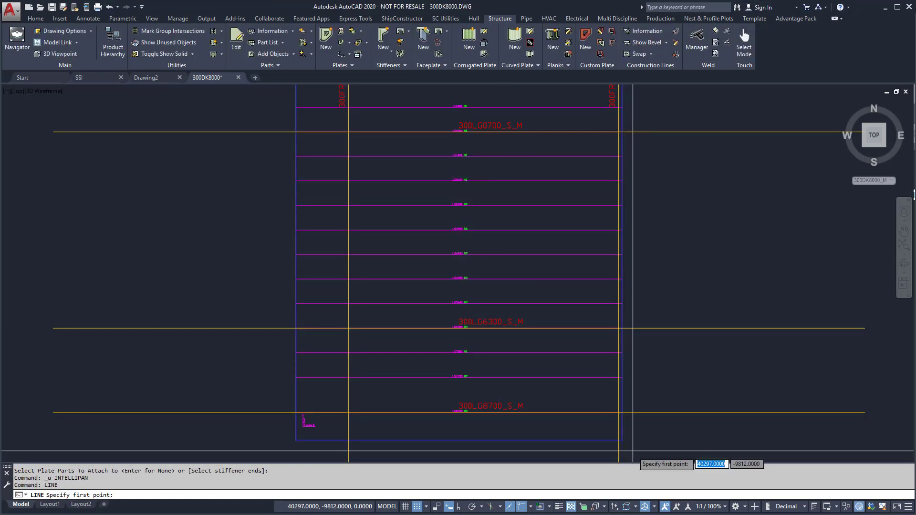
pyautogui.click(622, 156)
# Finish the line across the plate and create a stiffener along it attached to the plate.
pyautogui.click(297, 156)
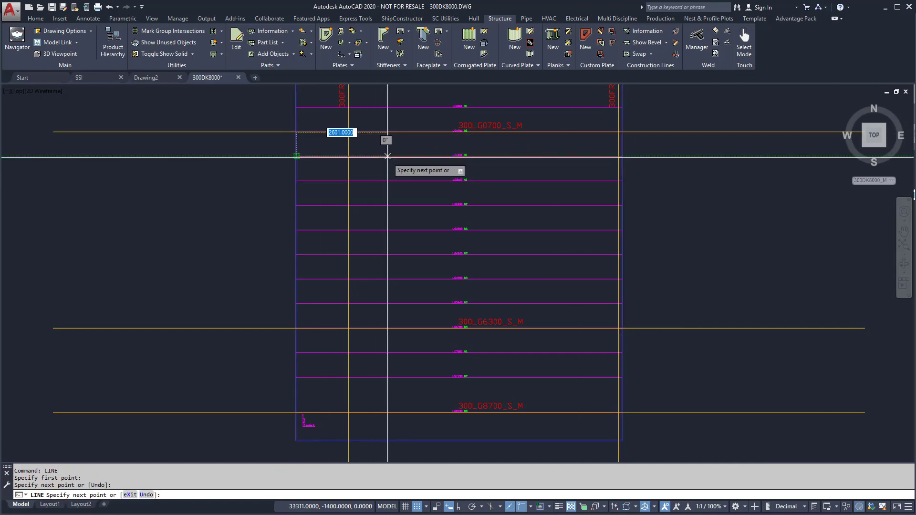
pyautogui.press('Return')
pyautogui.click(383, 38)
pyautogui.click(438, 156)
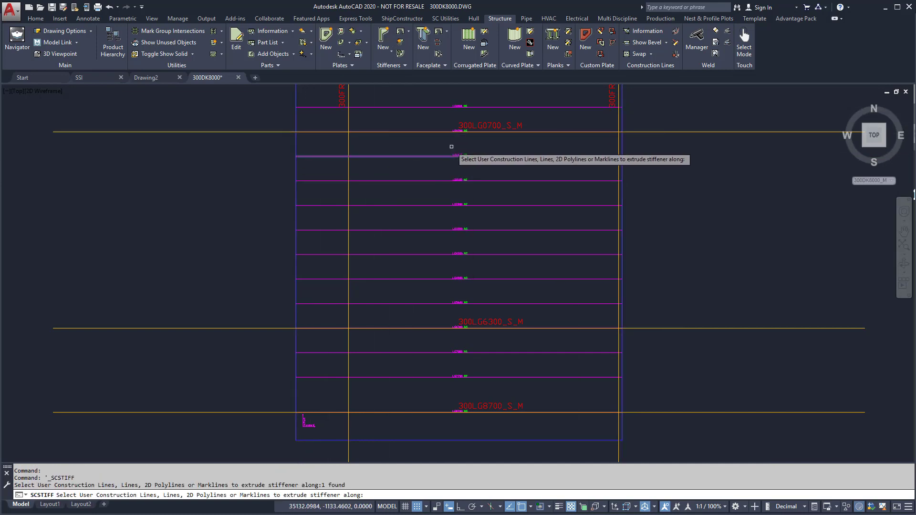
pyautogui.press('Return')
pyautogui.click(621, 144)
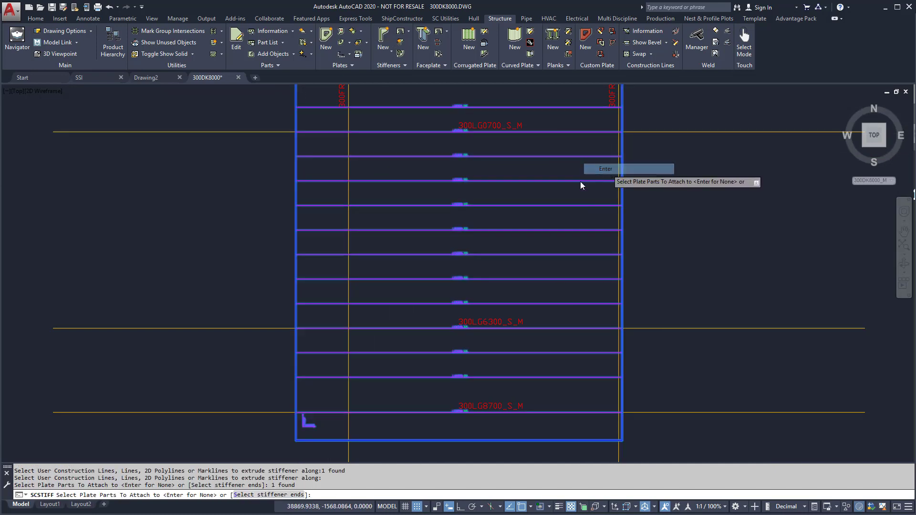
pyautogui.press('Return')
pyautogui.click(607, 309)
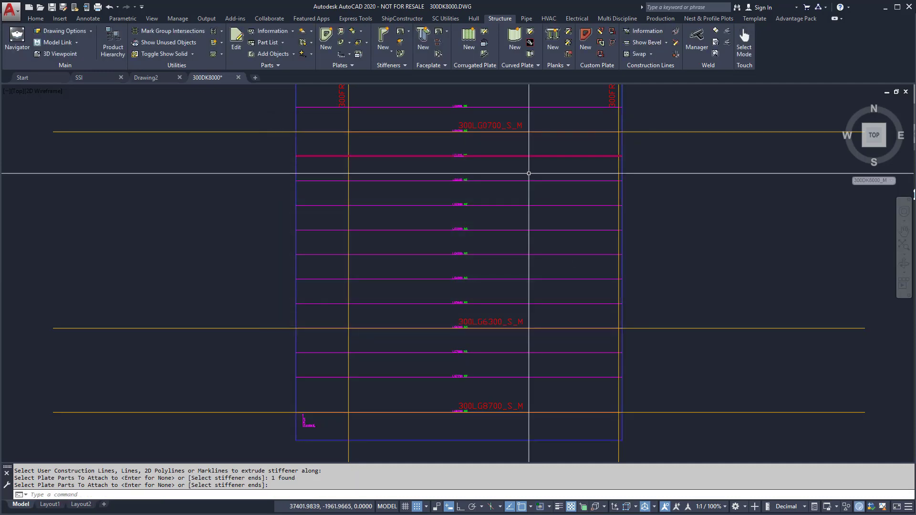
# Copy the stiffener onto eight more markline positions across the plate.
pyautogui.write('o')
pyautogui.press('Return')
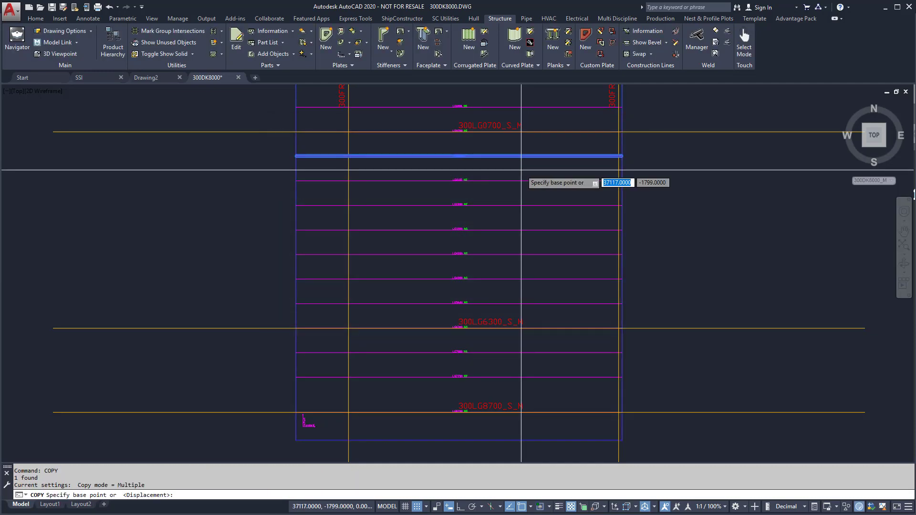
pyautogui.click(458, 156)
pyautogui.click(458, 205)
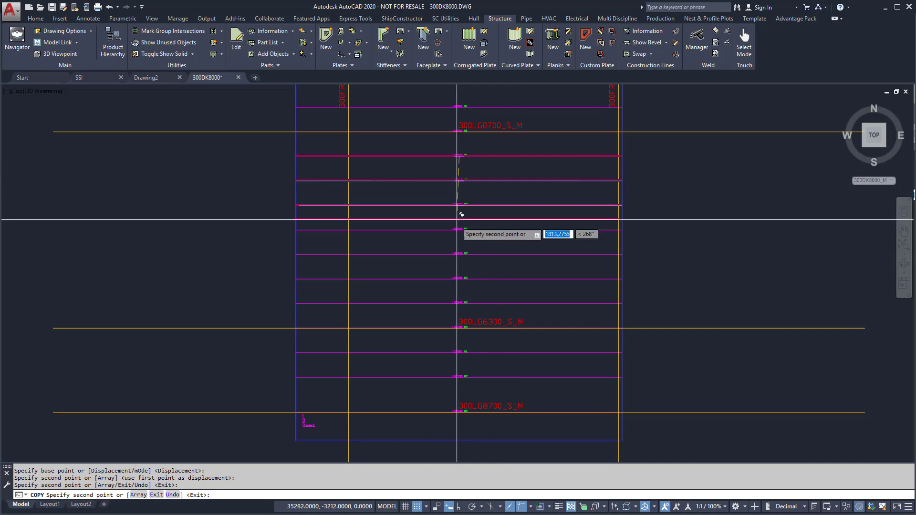
pyautogui.click(459, 229)
pyautogui.click(459, 254)
pyautogui.click(459, 279)
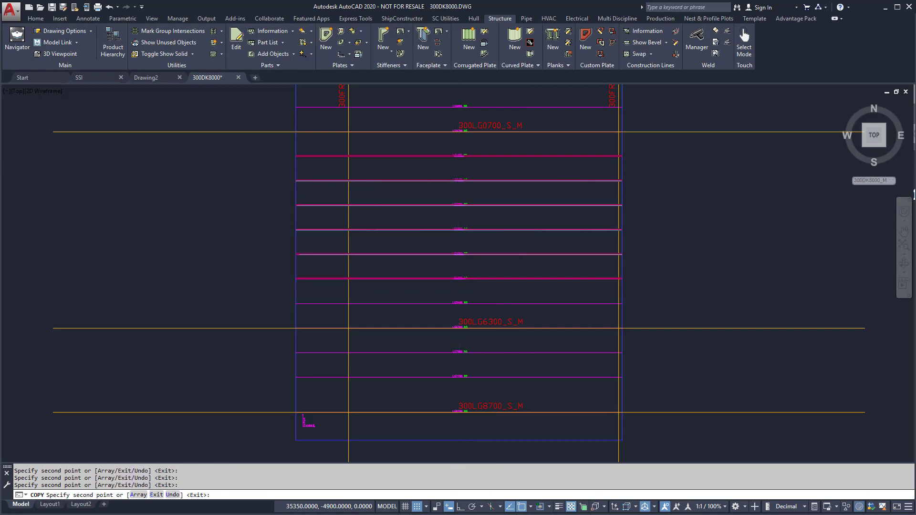
pyautogui.click(458, 303)
pyautogui.click(459, 353)
pyautogui.click(458, 377)
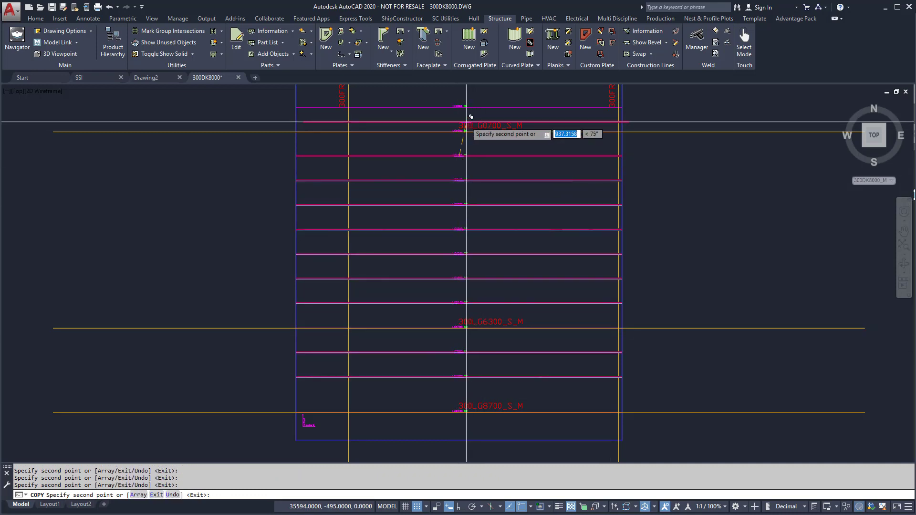
pyautogui.click(458, 107)
pyautogui.rightClick(485, 159)
pyautogui.click(504, 164)
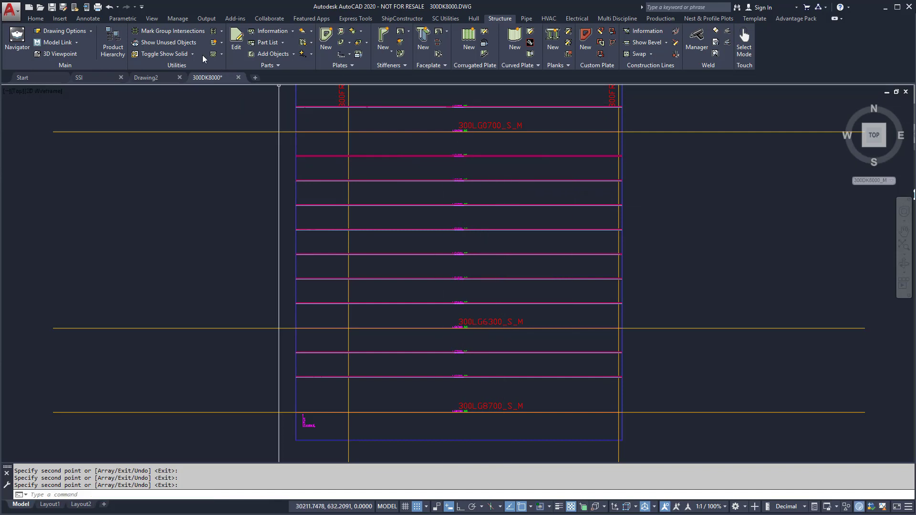
pyautogui.click(192, 54)
# Switch parts to draft display and window-select the stiffeners and plate.
pyautogui.click(173, 89)
pyautogui.click(493, 143)
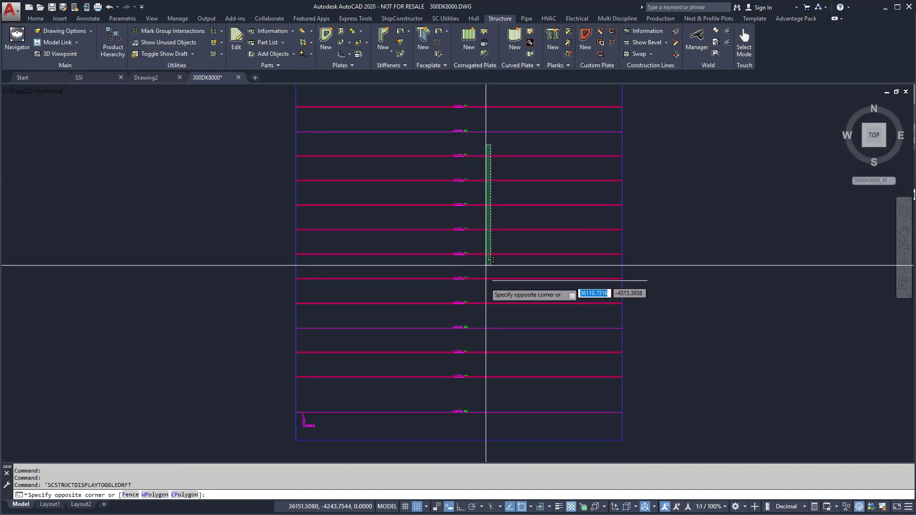
pyautogui.click(496, 343)
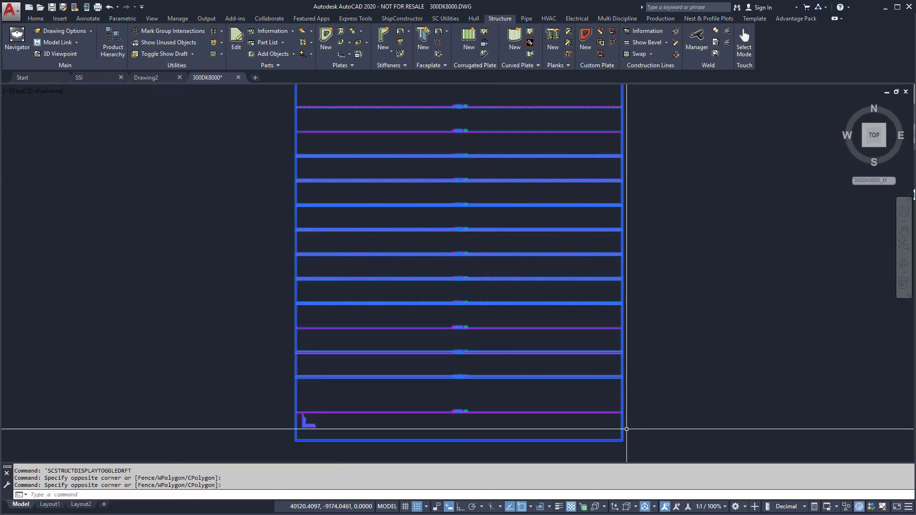
pyautogui.click(508, 423)
pyautogui.click(612, 410)
pyautogui.write('MIRR')
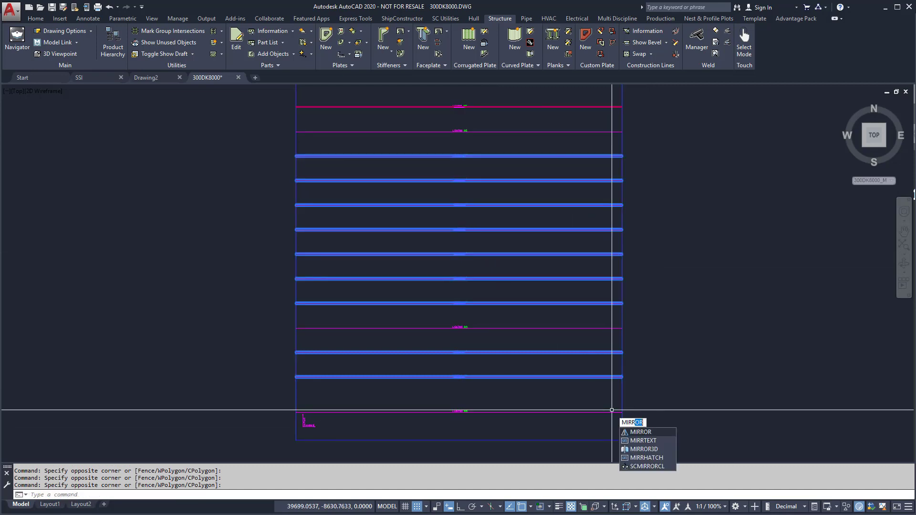
# Mirror the selected stiffeners about the top line, keeping the originals.
pyautogui.press('Return')
pyautogui.click(623, 107)
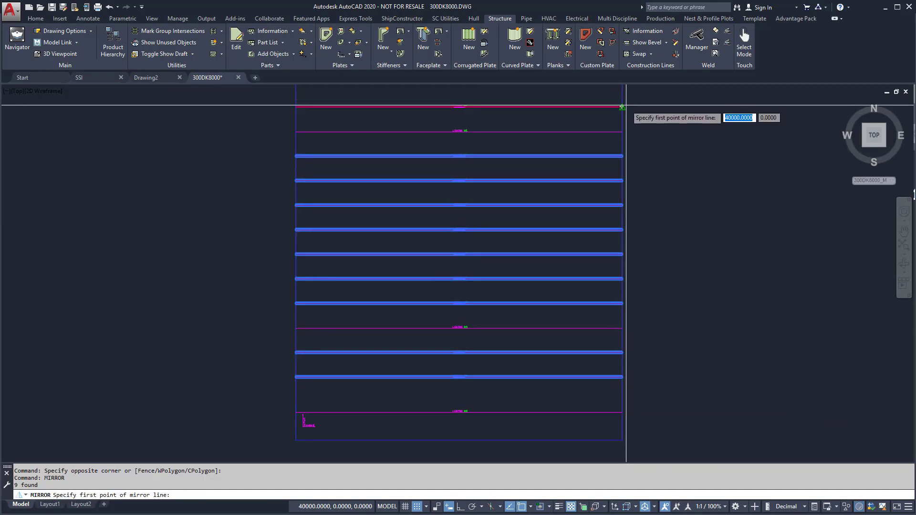
pyautogui.click(696, 114)
pyautogui.rightClick(695, 115)
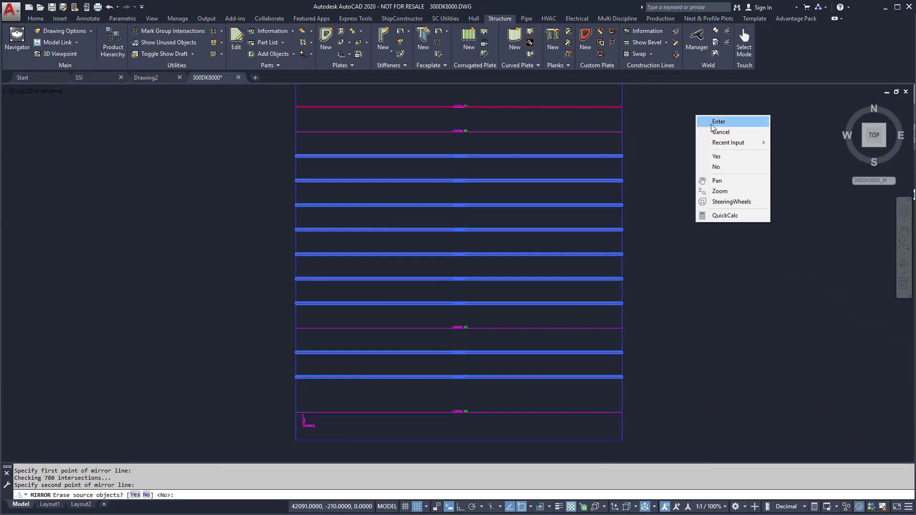
pyautogui.click(712, 126)
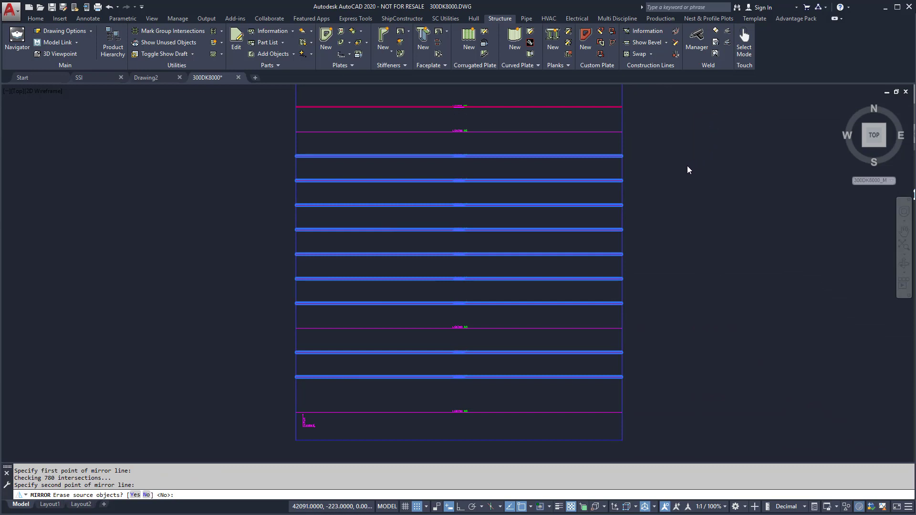
pyautogui.click(203, 216)
pyautogui.click(76, 55)
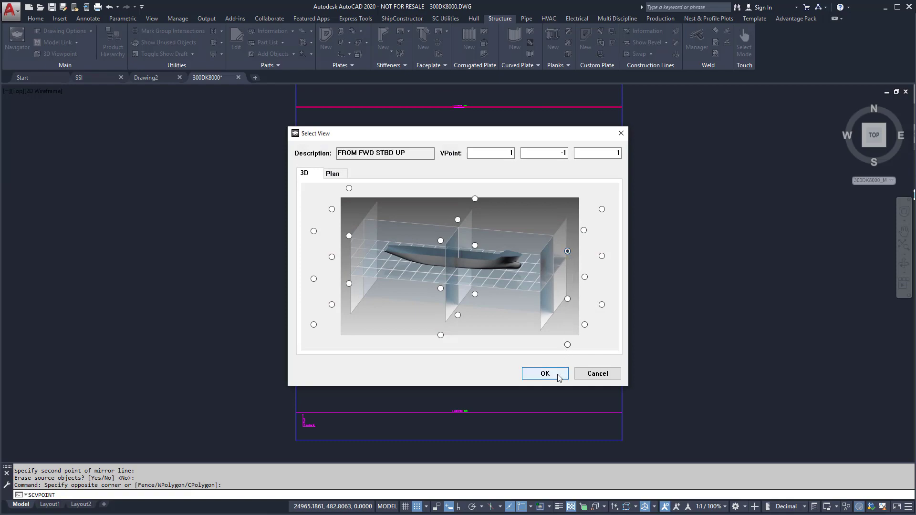
# View the deck FROM FWD STBD UP and check the user coordinate system list.
pyautogui.click(545, 374)
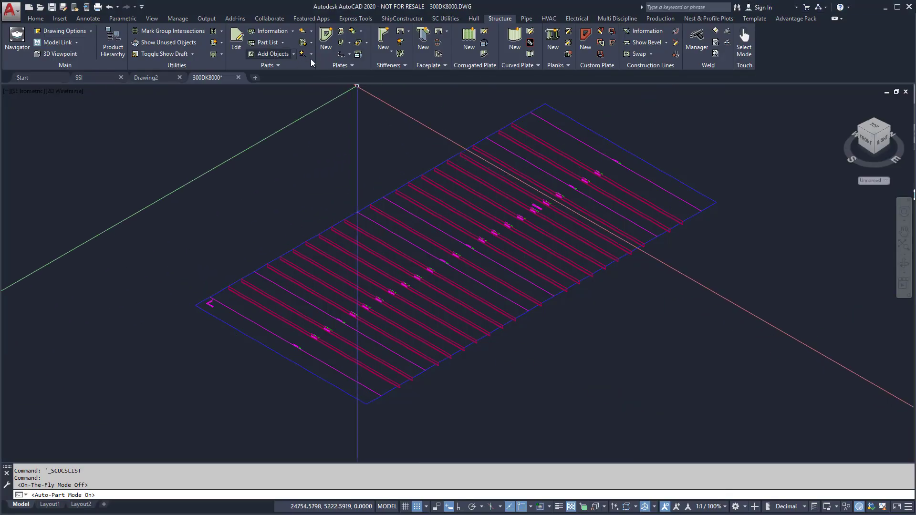
pyautogui.click(446, 18)
pyautogui.click(291, 42)
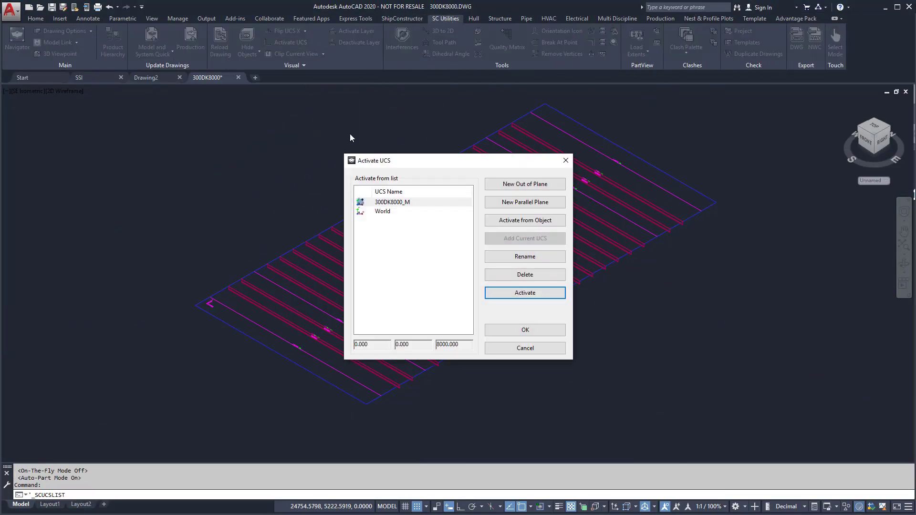
pyautogui.click(548, 204)
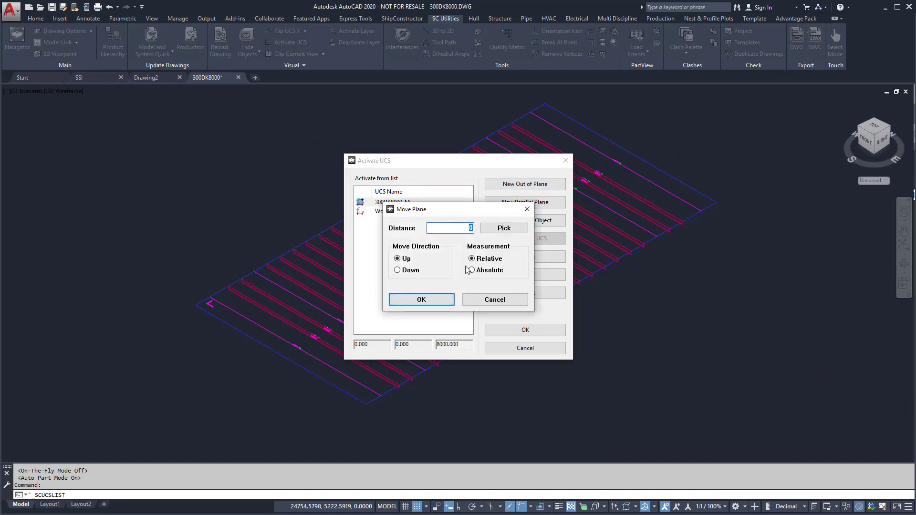
pyautogui.write('10')
pyautogui.click(443, 299)
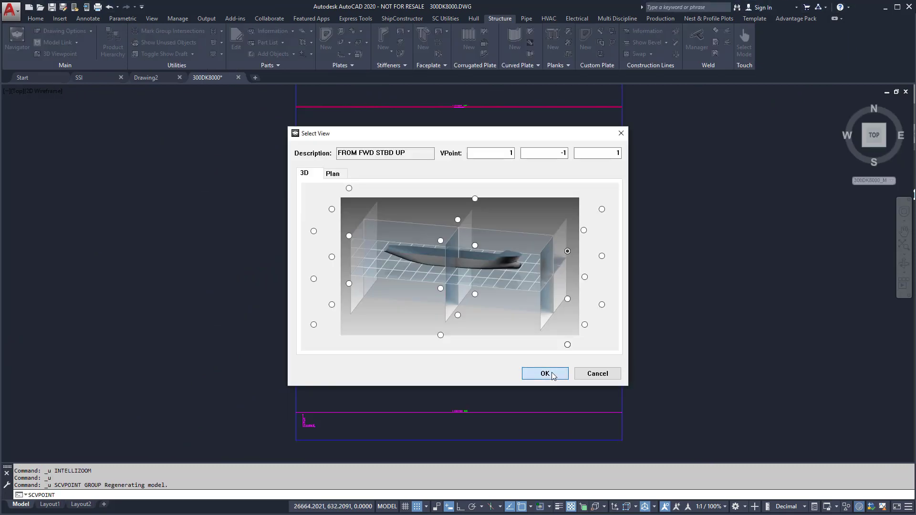
# Inspect the deck in Shaded style, then return to 2D Wireframe and zoom to extents.
pyautogui.click(543, 375)
pyautogui.scroll(5, 432, 389)
pyautogui.scroll(3, 102, 105)
pyautogui.click(66, 91)
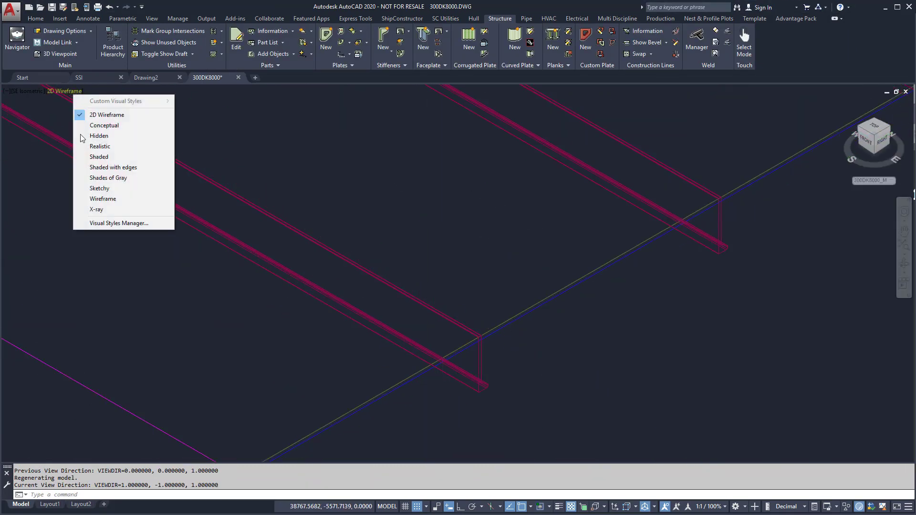
pyautogui.click(95, 159)
pyautogui.click(58, 91)
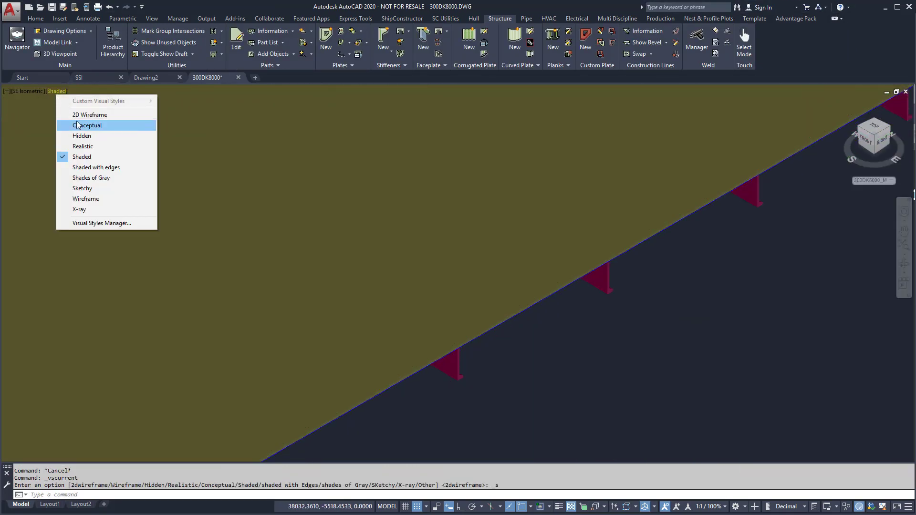
pyautogui.click(91, 113)
pyautogui.middleClick(435, 256)
pyautogui.middleClick(435, 256)
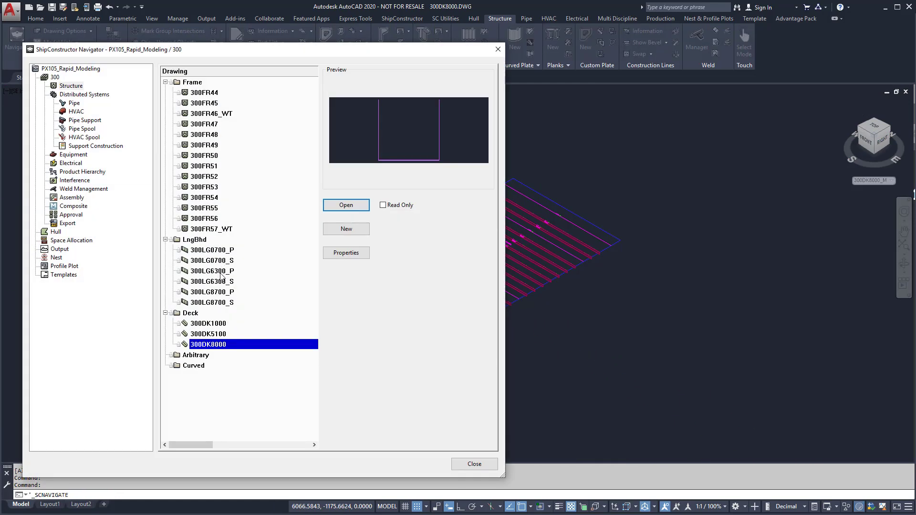
# Open bulkhead 300LG6300_S, saving the deck, and mark its Deck group intersections.
pyautogui.click(346, 205)
pyautogui.click(456, 286)
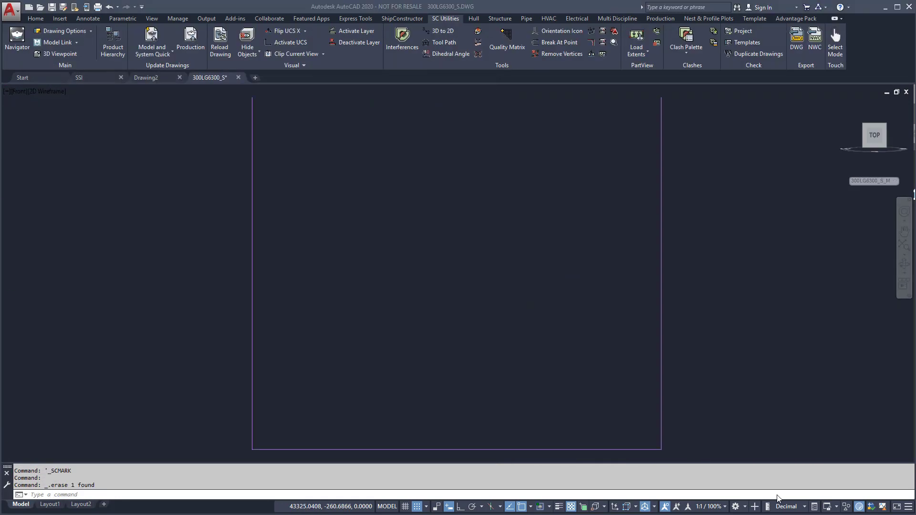
pyautogui.click(186, 31)
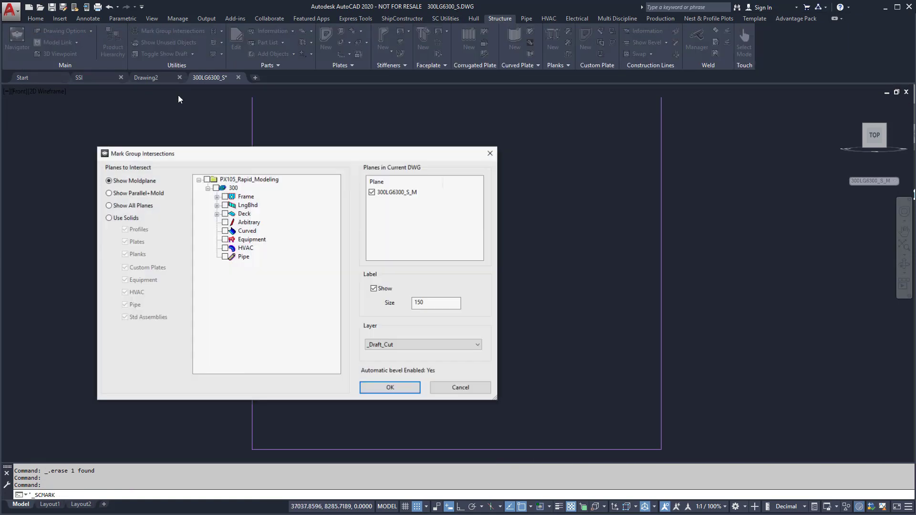
pyautogui.click(390, 387)
pyautogui.scroll(5, 481, 225)
pyautogui.scroll(2, 482, 231)
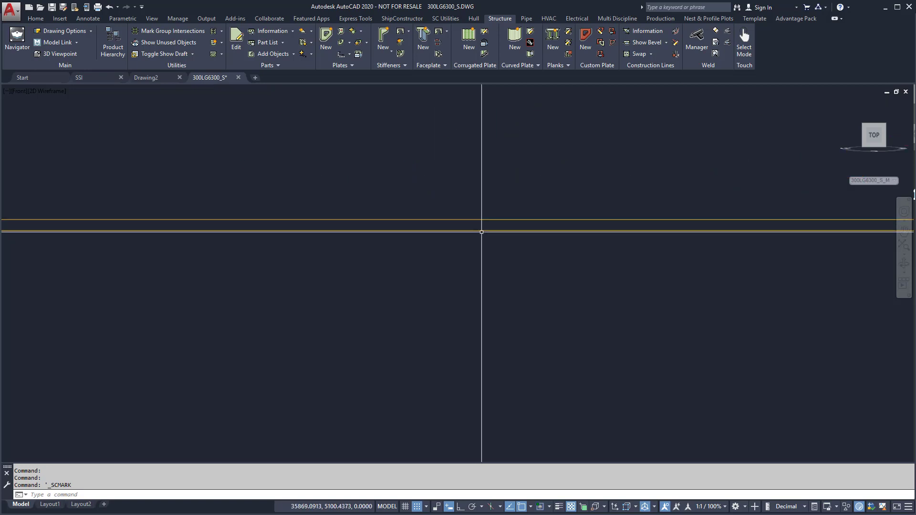
pyautogui.middleClick(483, 280)
pyautogui.middleClick(483, 280)
# Create three PL08 plates, 300-P001S, 300-P002S and a third, between and below the decks.
pyautogui.click(326, 38)
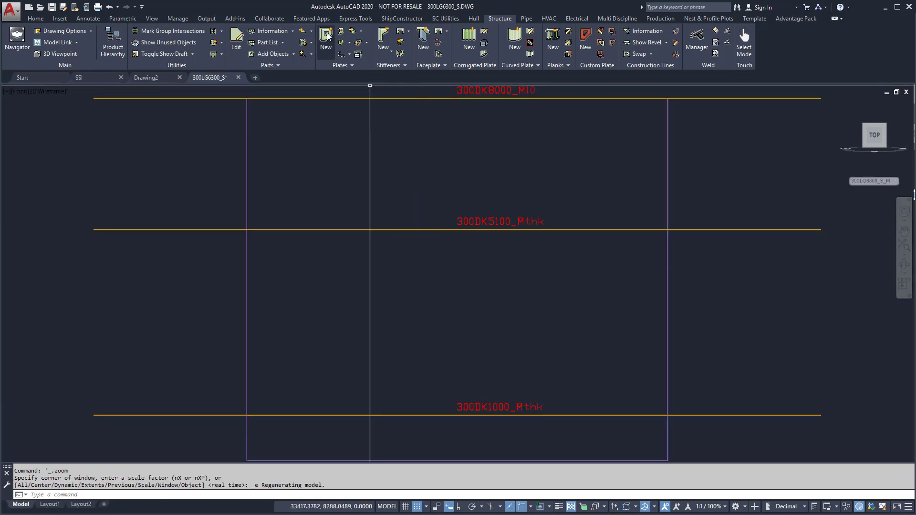
pyautogui.click(406, 148)
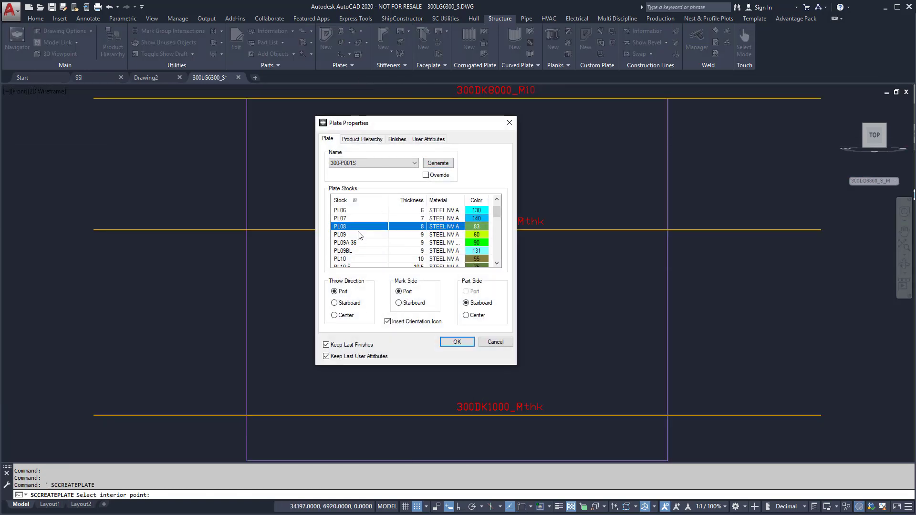
pyautogui.click(448, 344)
pyautogui.rightClick(472, 313)
pyautogui.click(485, 319)
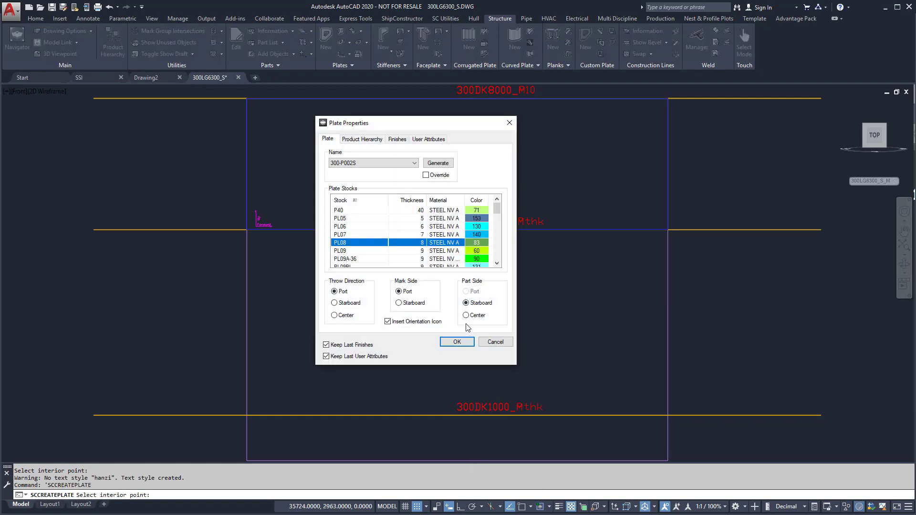
pyautogui.click(454, 342)
pyautogui.rightClick(463, 221)
pyautogui.click(487, 226)
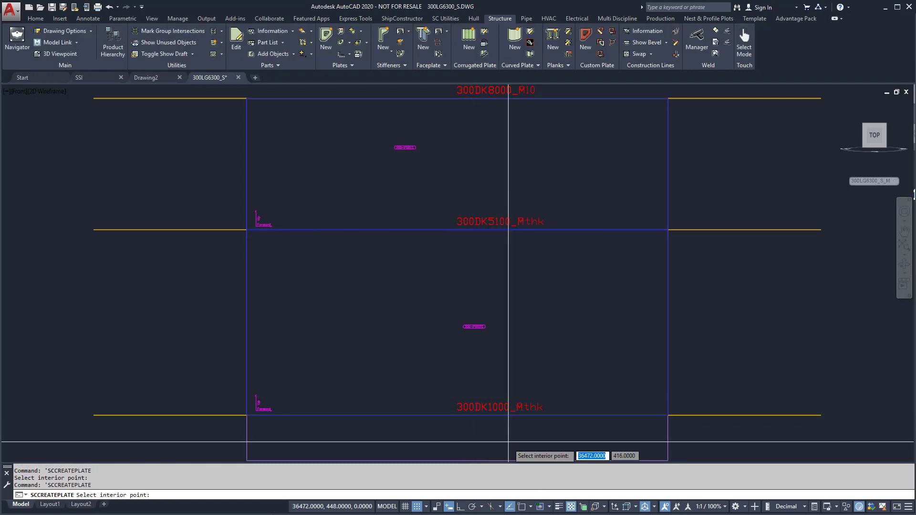
pyautogui.click(507, 446)
pyautogui.click(451, 343)
pyautogui.press('Return')
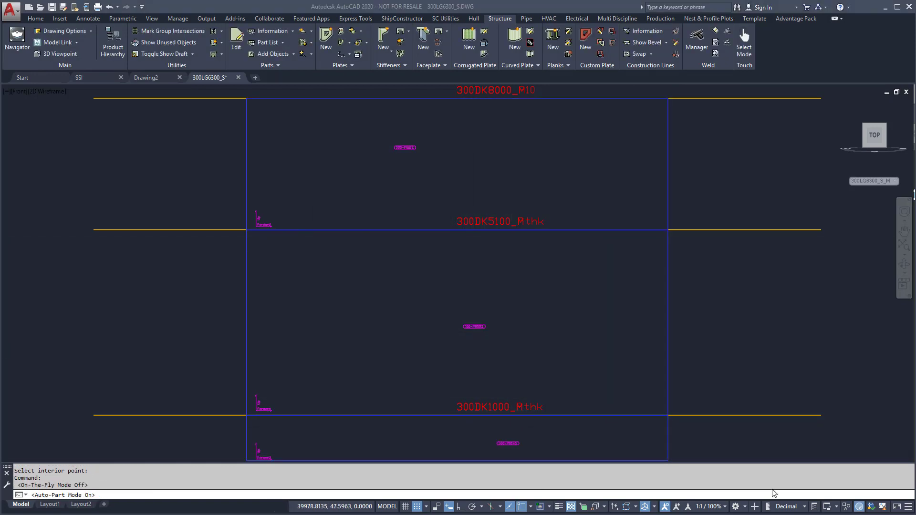
pyautogui.click(172, 31)
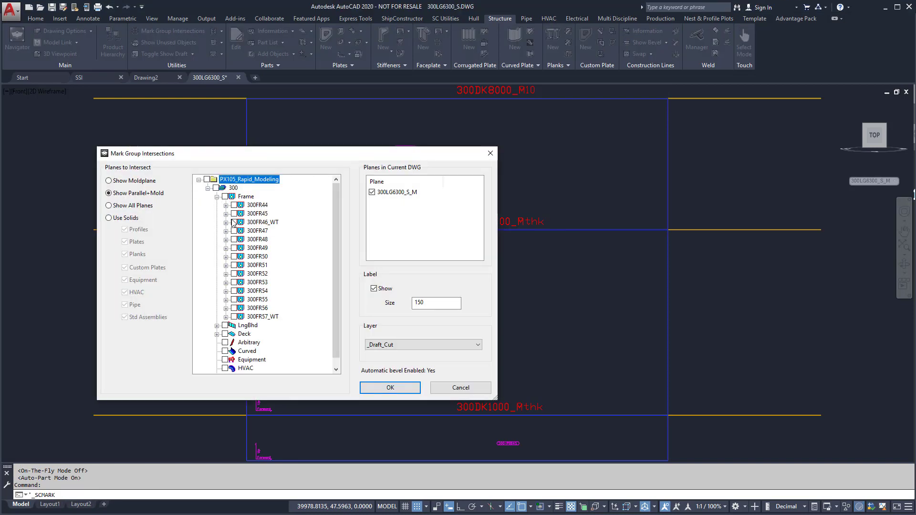
# Mark the 300FR46_WT and 300FR57_WT intersections and add FRAMES datum marklines to the plates.
pyautogui.click(406, 386)
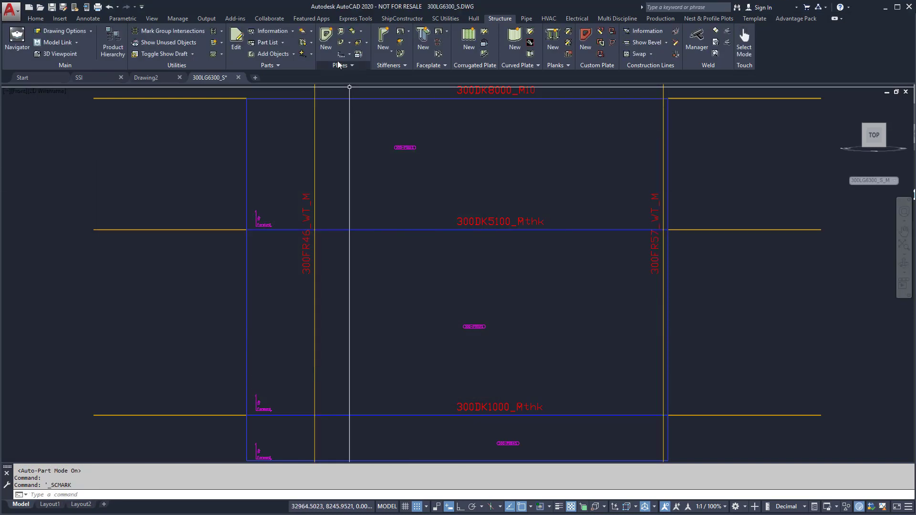
pyautogui.click(405, 147)
pyautogui.click(472, 325)
pyautogui.press('Return')
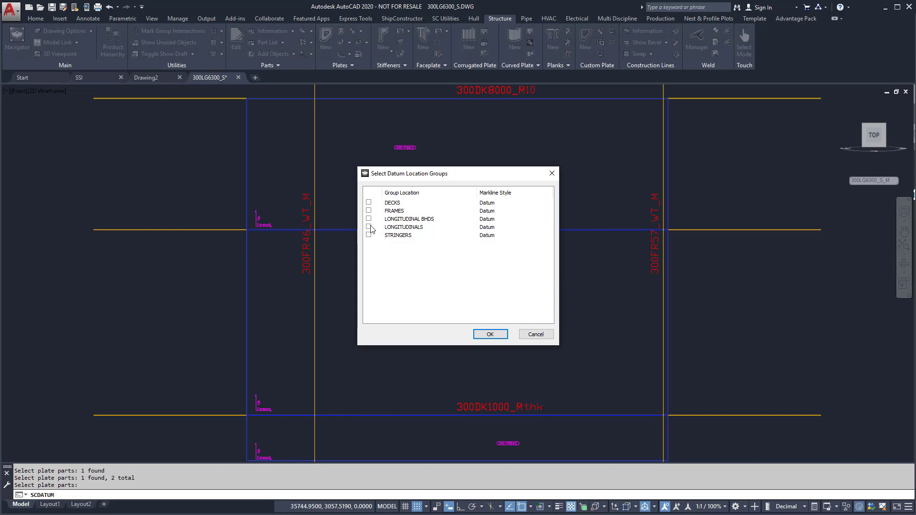
pyautogui.click(500, 337)
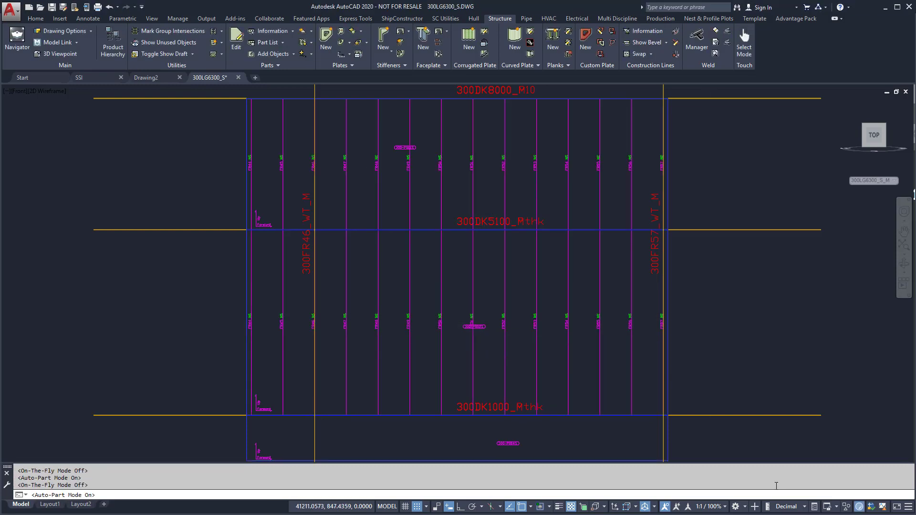
pyautogui.press('Return')
pyautogui.click(632, 414)
# Finish the path line and create an HP 240x12 stiffener along it on the bulkhead plate.
pyautogui.click(632, 315)
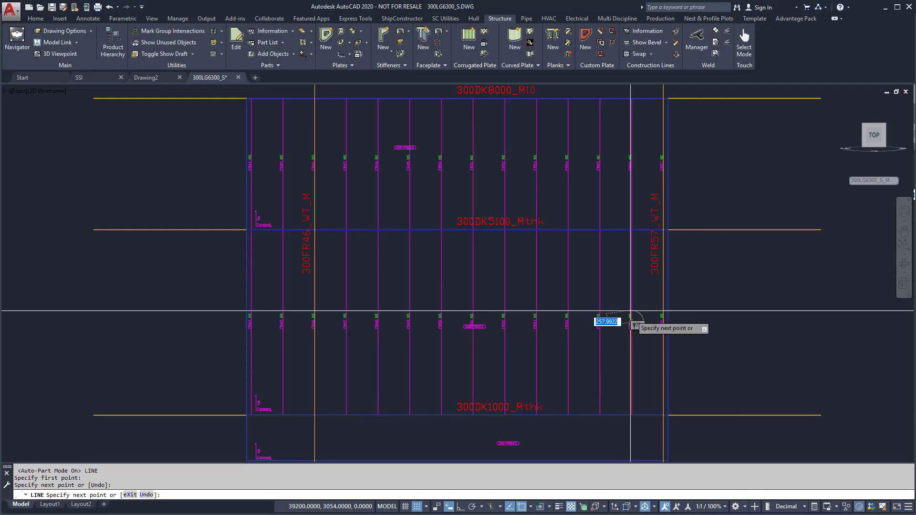
pyautogui.press('Return')
pyautogui.click(380, 35)
pyautogui.click(631, 367)
pyautogui.press('Return')
pyautogui.click(632, 313)
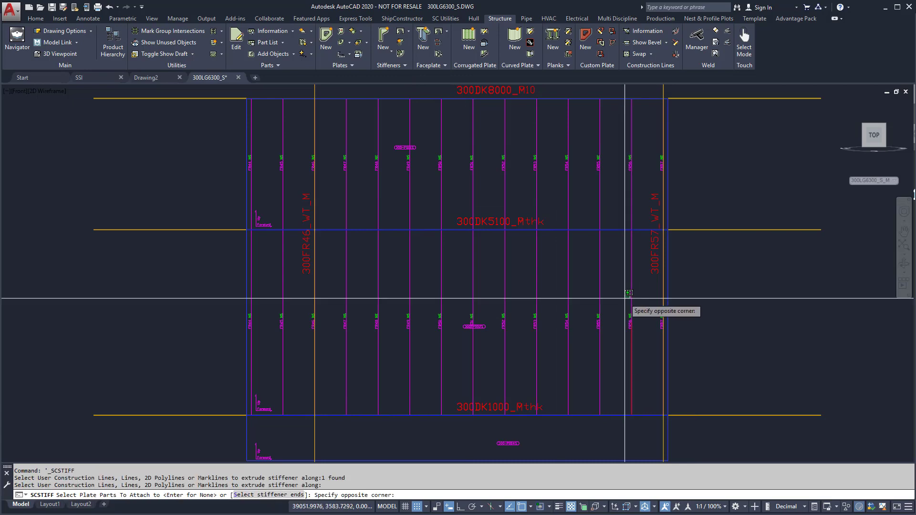
pyautogui.rightClick(607, 309)
pyautogui.click(629, 315)
pyautogui.click(506, 164)
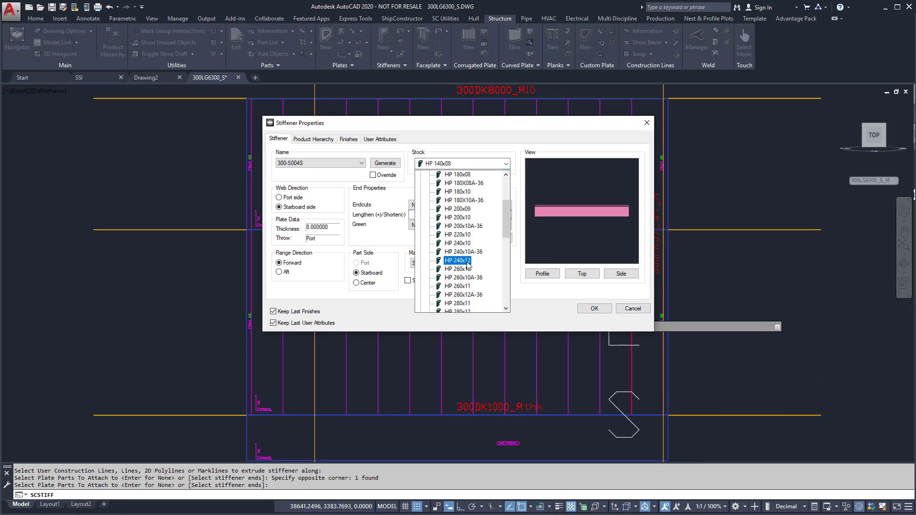
pyautogui.click(468, 260)
pyautogui.click(594, 308)
# Trim both stiffener ends at deck 300DK5100.
pyautogui.rightClick(616, 334)
pyautogui.click(635, 333)
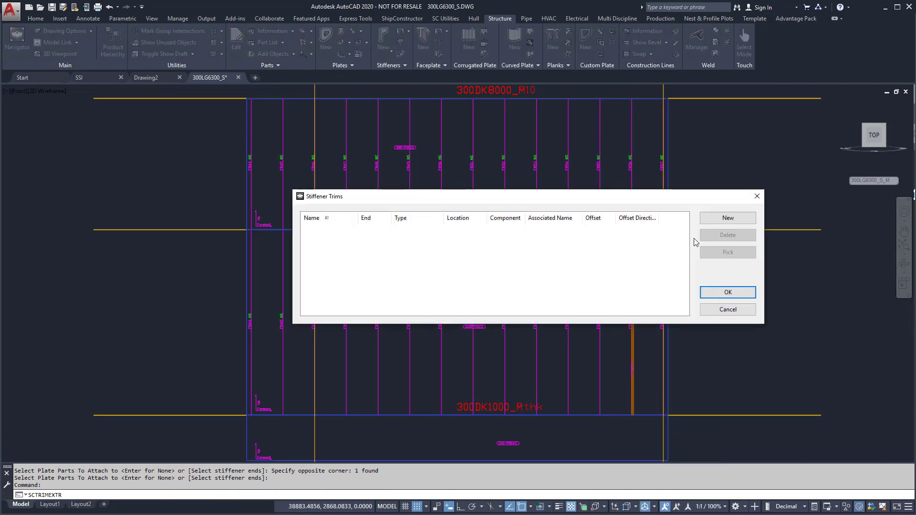
pyautogui.click(726, 218)
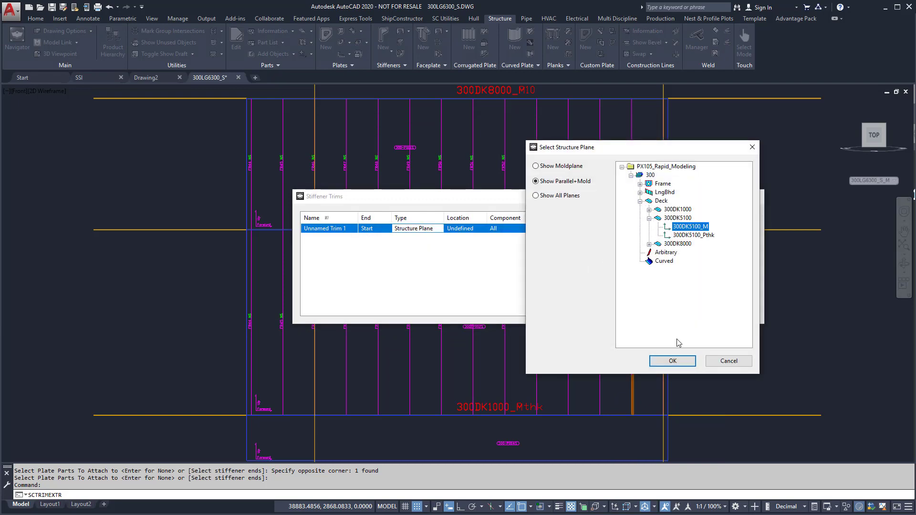
pyautogui.click(673, 360)
pyautogui.click(728, 218)
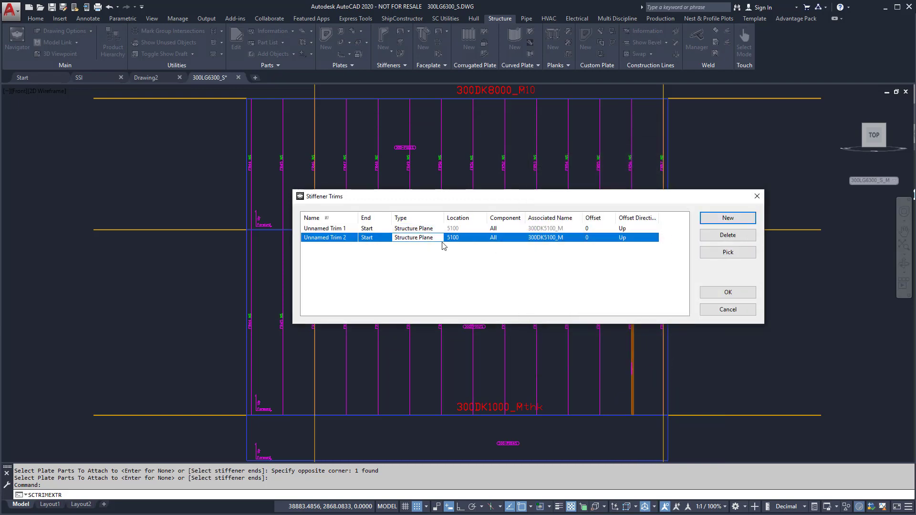
pyautogui.click(713, 257)
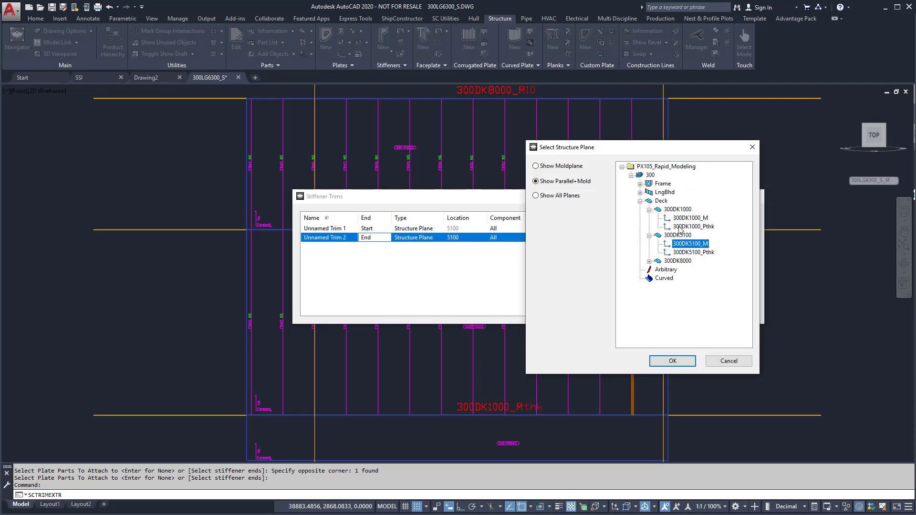
pyautogui.click(678, 363)
pyautogui.click(744, 292)
pyautogui.press('Escape')
pyautogui.press('Escape')
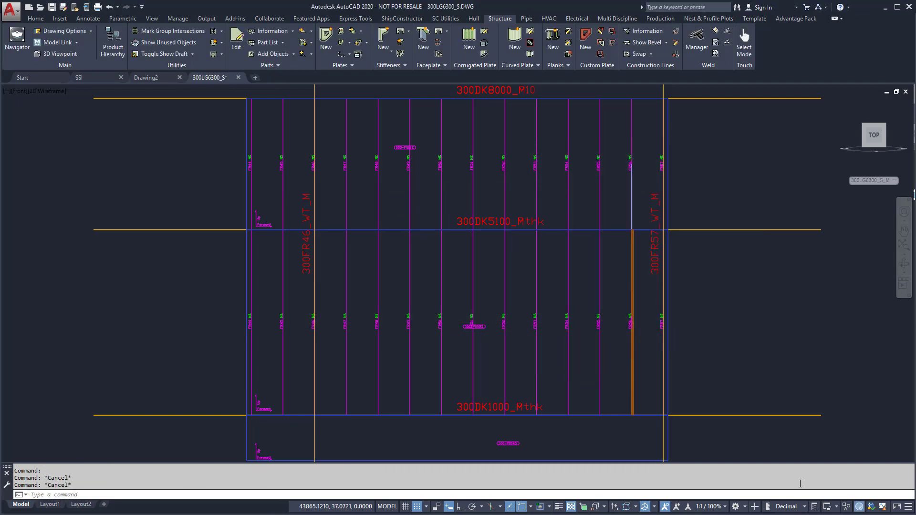
# Create another stiffener attached to the upper plate with default properties.
pyautogui.click(383, 38)
pyautogui.click(432, 149)
pyautogui.rightClick(432, 149)
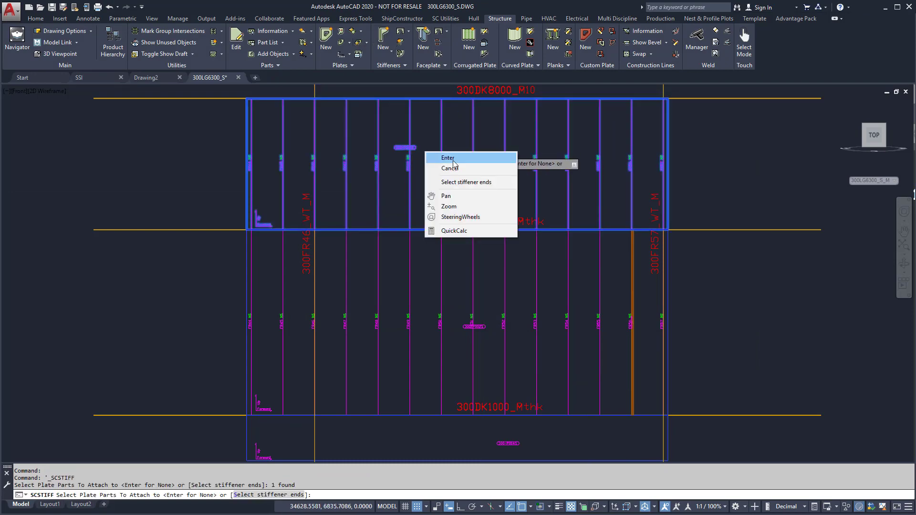
pyautogui.click(444, 154)
pyautogui.press('Return')
# Trim the new stiffener's start and end to plane 300DK5100_Pthk.
pyautogui.click(668, 396)
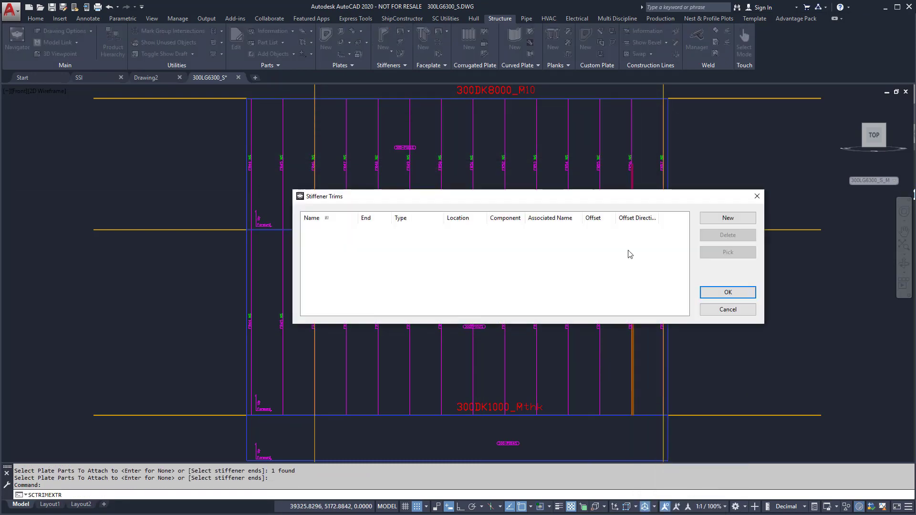
pyautogui.click(746, 254)
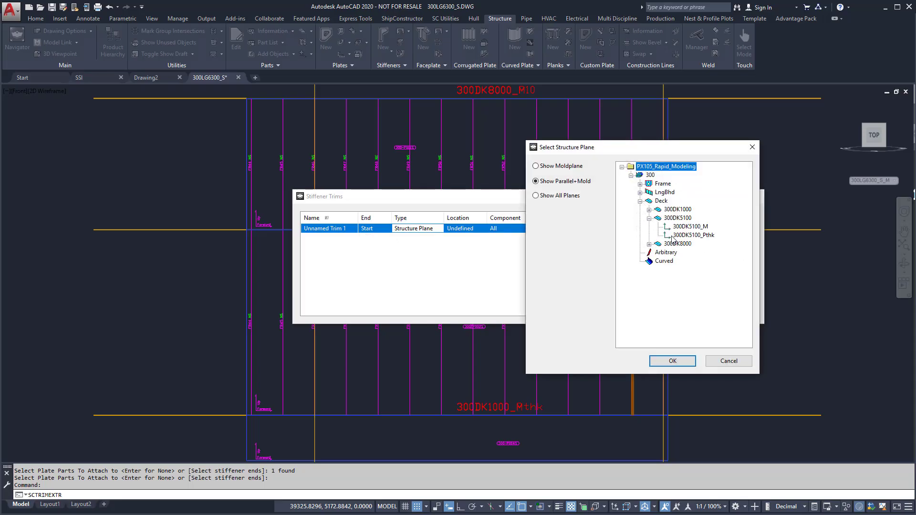
pyautogui.doubleClick(672, 236)
pyautogui.click(475, 282)
pyautogui.click(728, 218)
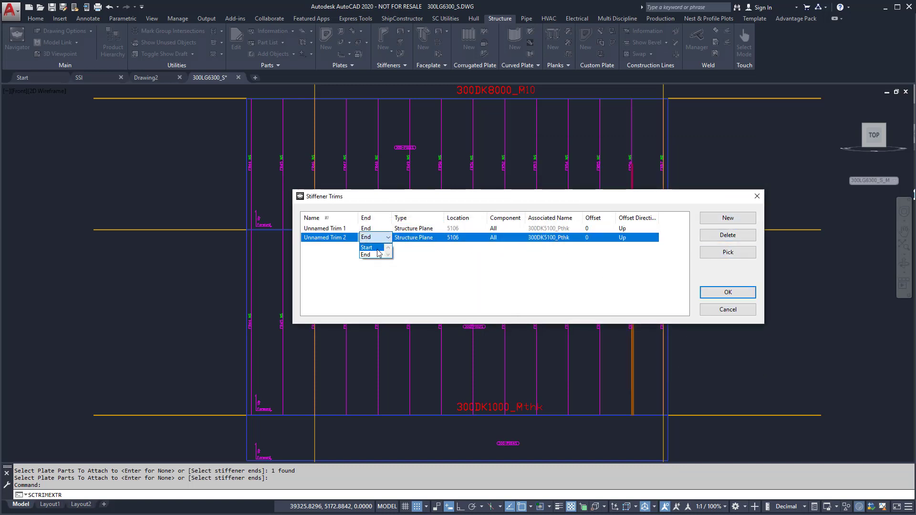
pyautogui.click(717, 254)
pyautogui.doubleClick(684, 258)
pyautogui.click(716, 313)
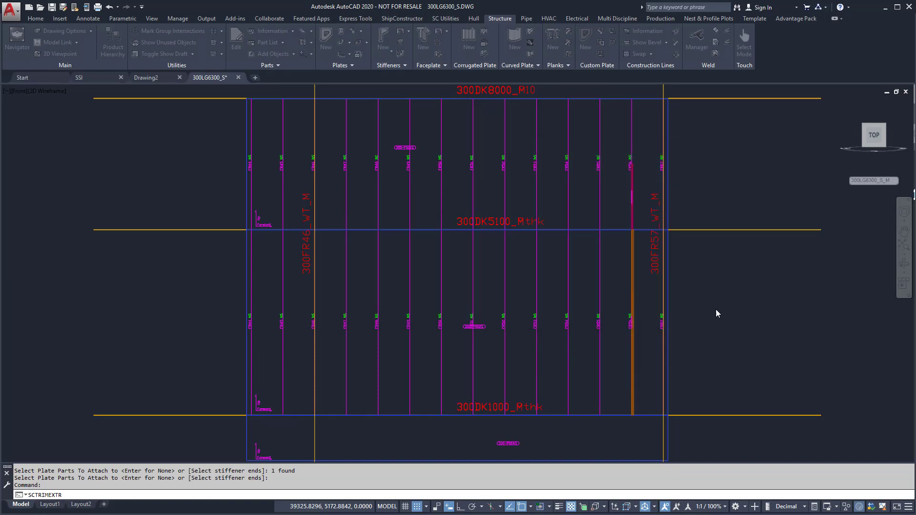
# Copy the trimmed stiffener leftward to nine marklines across the lower panel.
pyautogui.write('co')
pyautogui.press('Return')
pyautogui.click(633, 163)
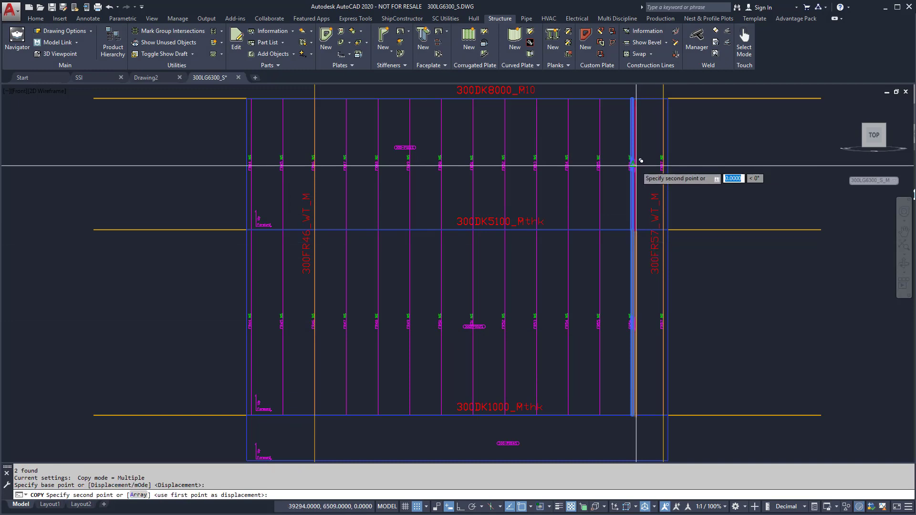
pyautogui.click(600, 163)
pyautogui.click(568, 163)
pyautogui.click(537, 164)
pyautogui.click(473, 164)
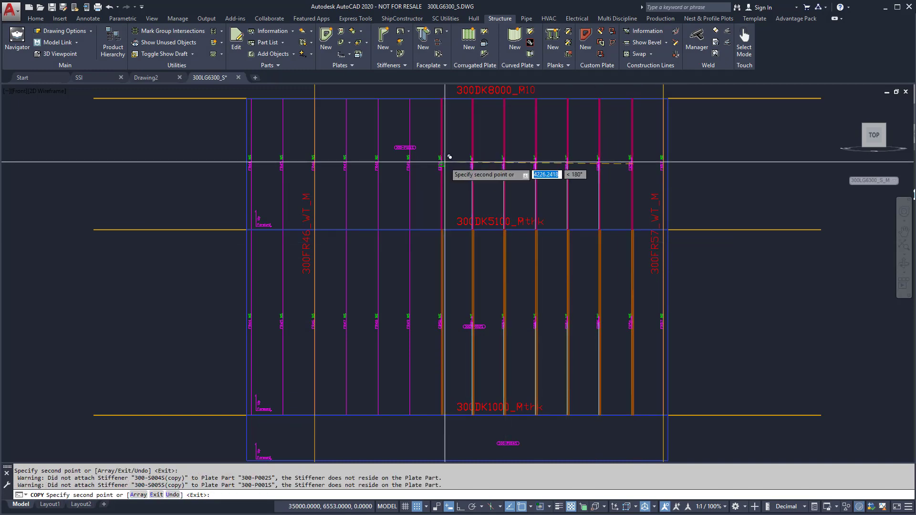
pyautogui.click(441, 163)
pyautogui.click(409, 164)
pyautogui.click(378, 164)
pyautogui.click(346, 164)
pyautogui.click(283, 164)
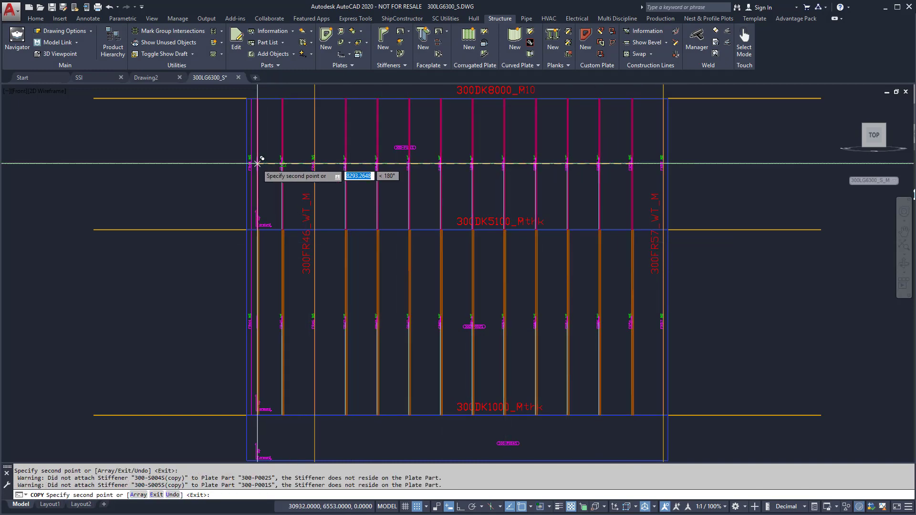
pyautogui.click(251, 163)
pyautogui.press('Return')
# Activate the UCS and move the working plane using ShipConstructor Utilities.
pyautogui.click(448, 19)
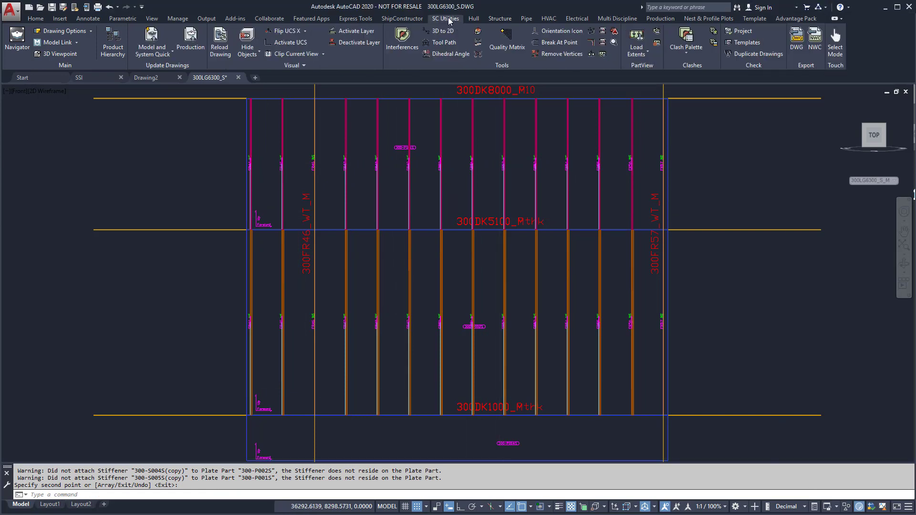
pyautogui.click(276, 43)
pyautogui.click(480, 202)
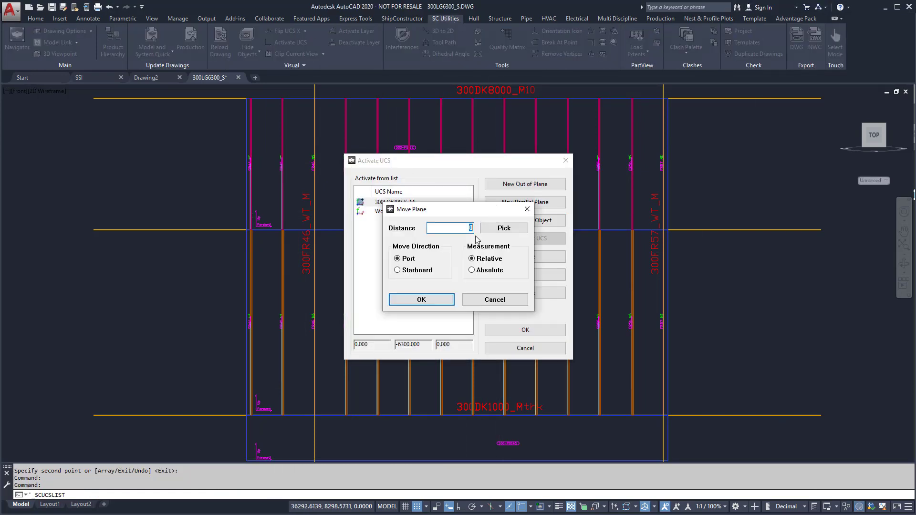
pyautogui.click(439, 302)
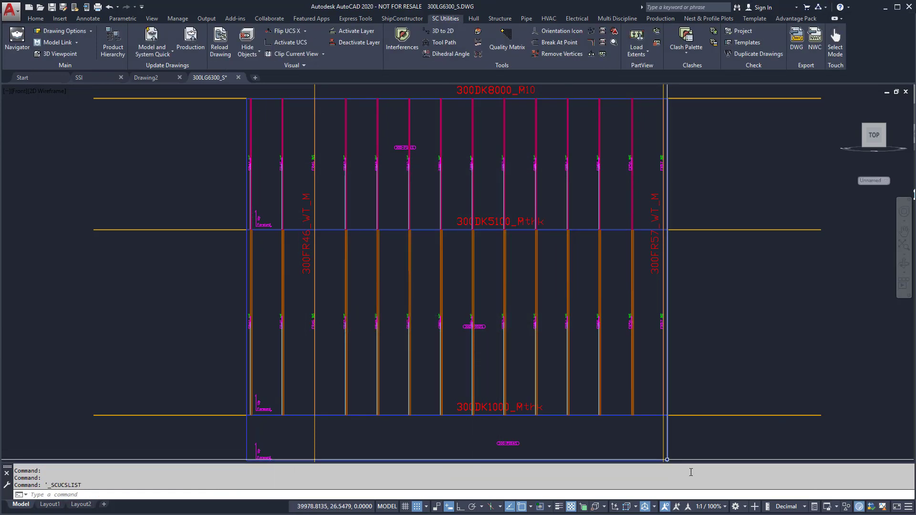
# Hide draft lines, switch to SE isometric view, and reset the UCS to World.
pyautogui.click(500, 18)
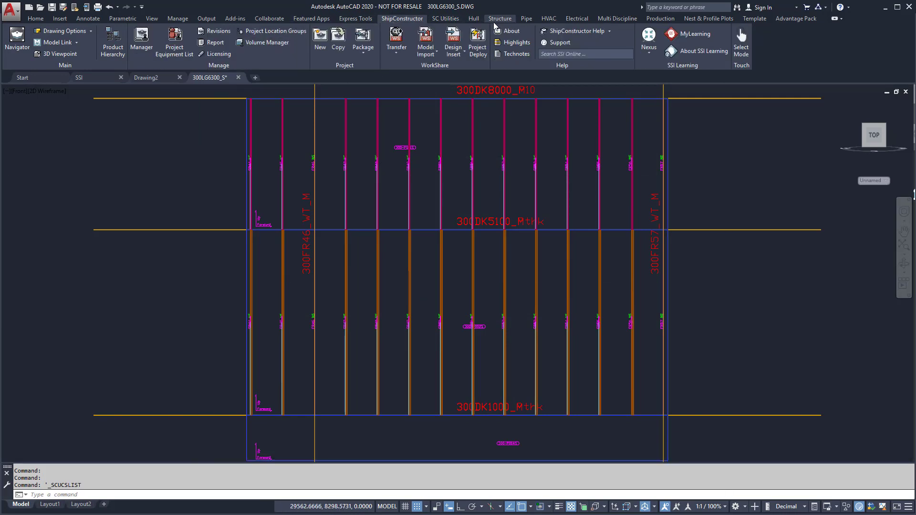
pyautogui.click(176, 55)
pyautogui.click(55, 55)
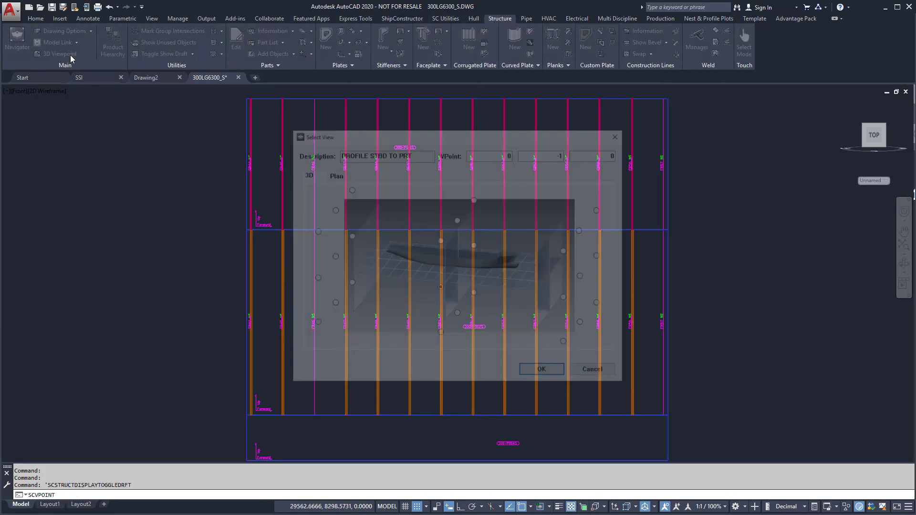
pyautogui.click(545, 374)
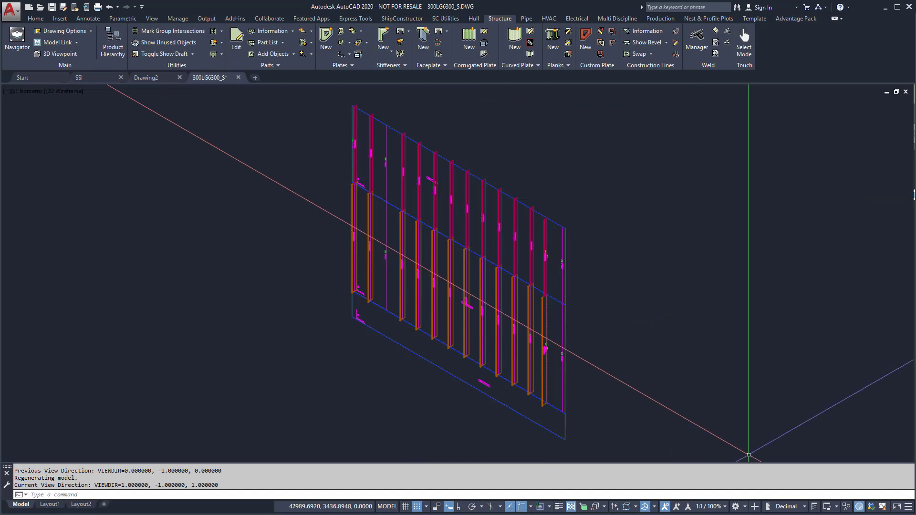
pyautogui.write('ucs')
pyautogui.press('Return')
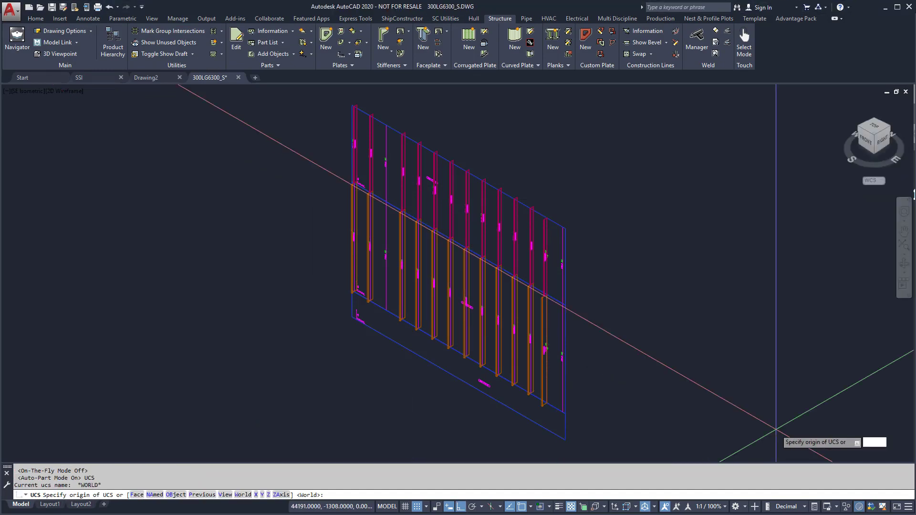
pyautogui.write('w')
pyautogui.press('Return')
# Mirror the whole selected panel about 0,0, keeping the source objects.
pyautogui.click(622, 424)
pyautogui.click(340, 109)
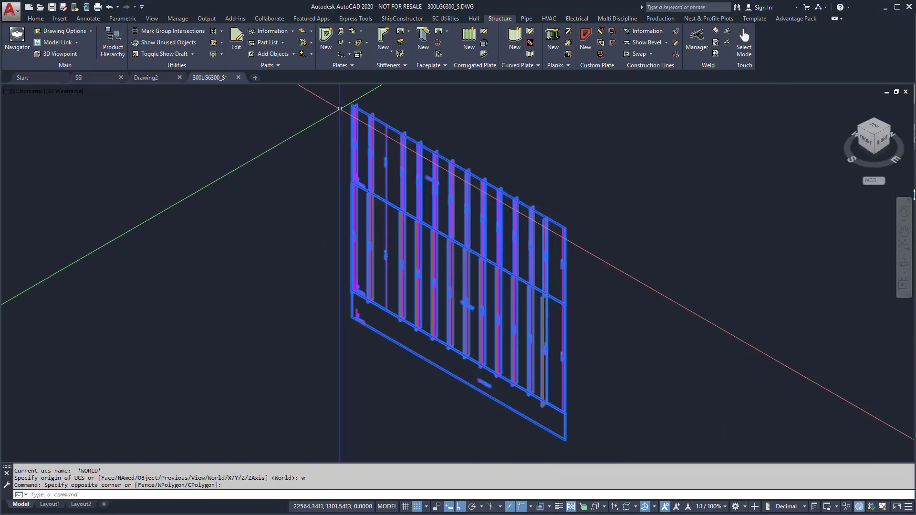
pyautogui.write('mirro')
pyautogui.press('Return')
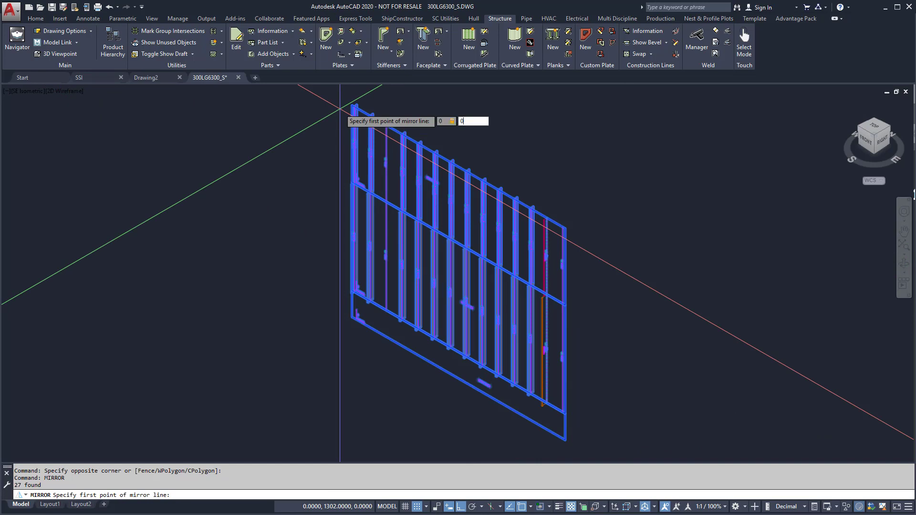
pyautogui.press('Return')
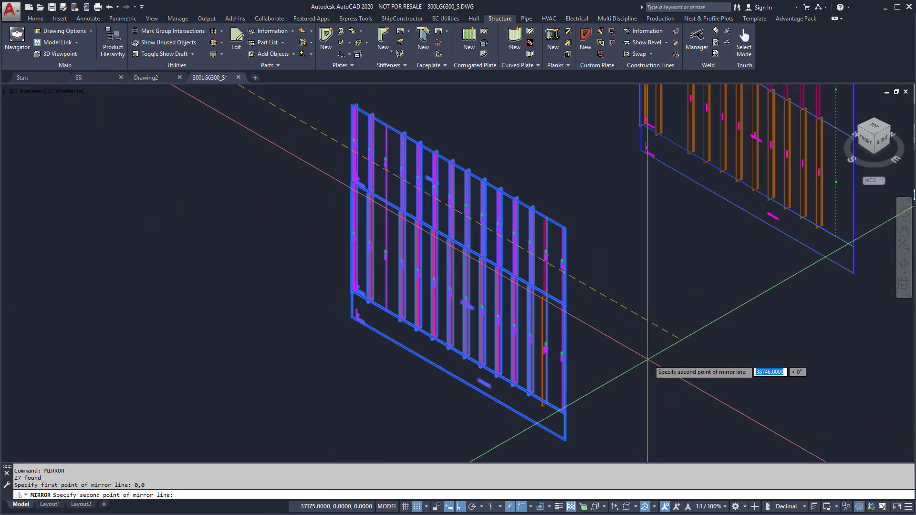
pyautogui.press('Return')
pyautogui.press('Return')
pyautogui.scroll(-2, 484, 299)
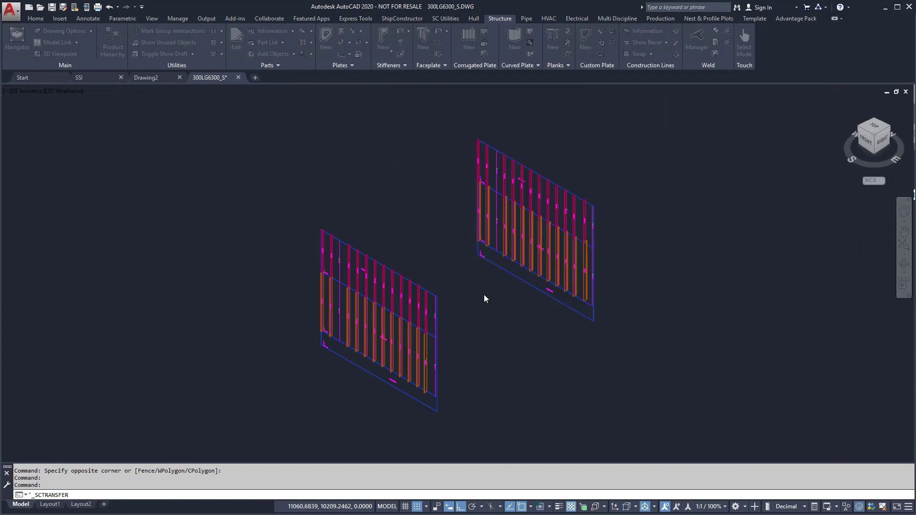
# Transfer the mirrored parts to 300LG6300_P under LngBhd, remove them here, and zoom extents.
pyautogui.click(67, 93)
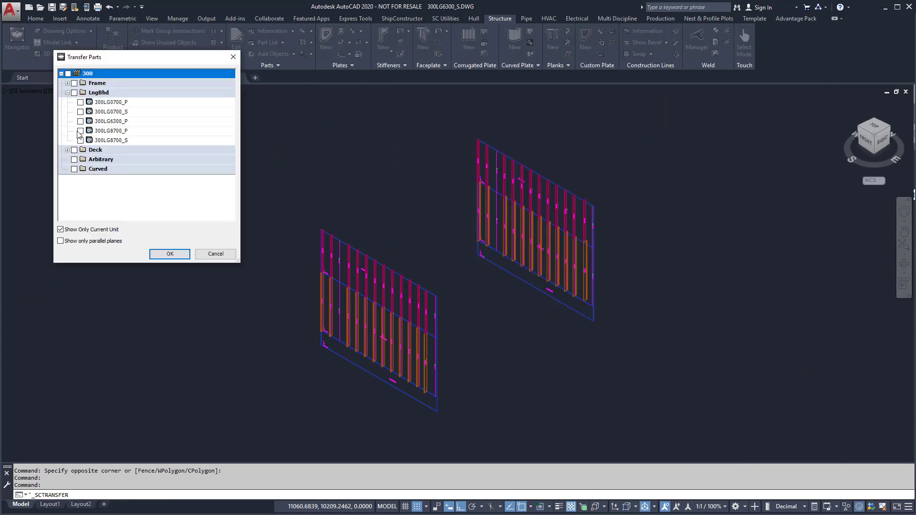
pyautogui.click(180, 257)
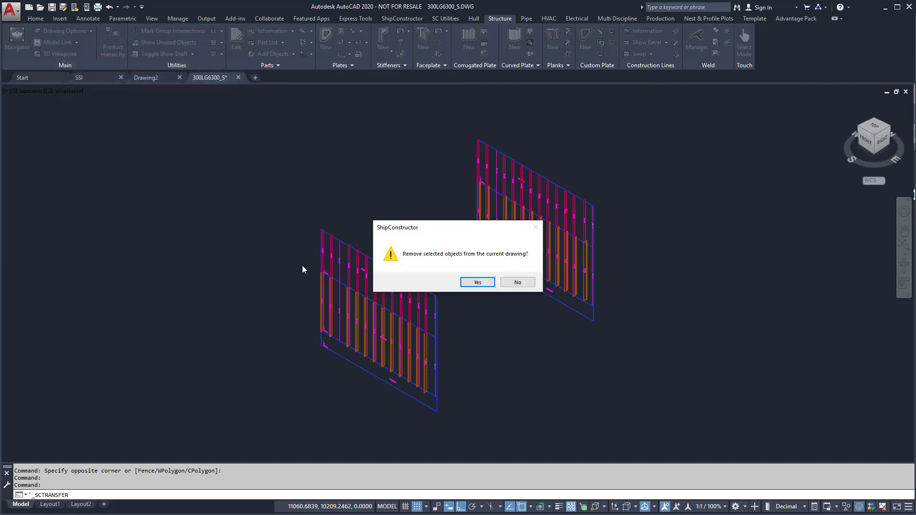
pyautogui.click(488, 284)
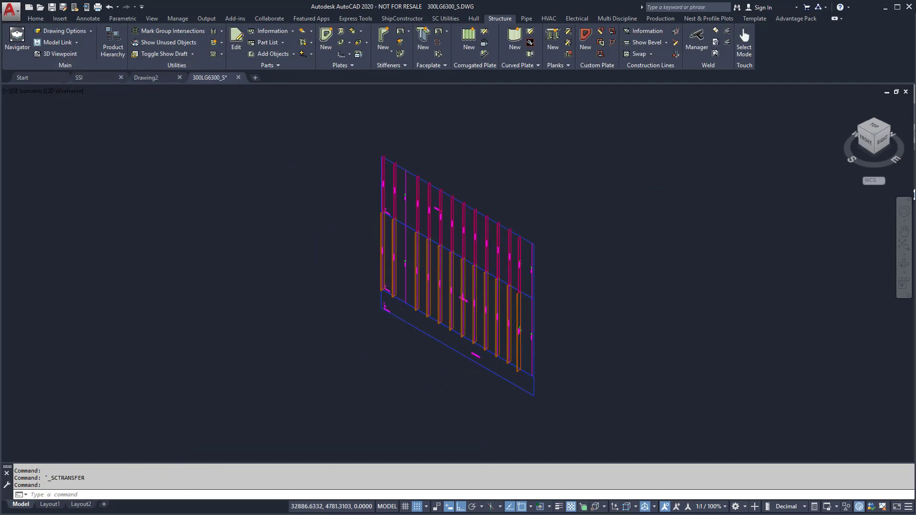
pyautogui.middleClick(122, 119)
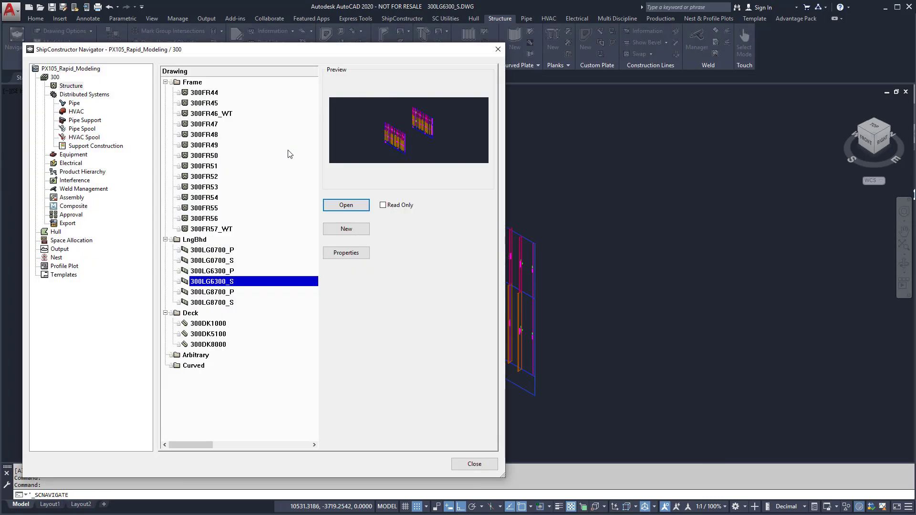
# Open frame drawing 300FR57_WT from the Navigator, saving 300LG6300_S first.
pyautogui.click(225, 229)
pyautogui.click(344, 206)
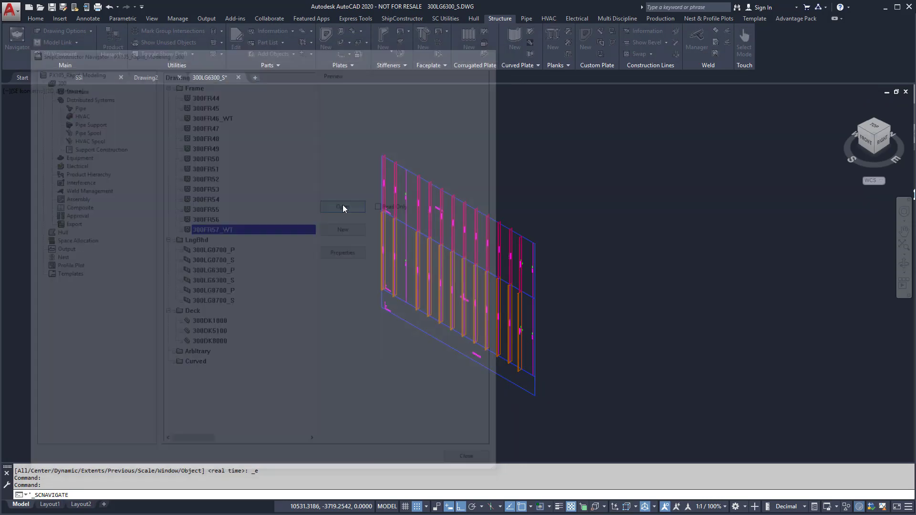
pyautogui.click(424, 285)
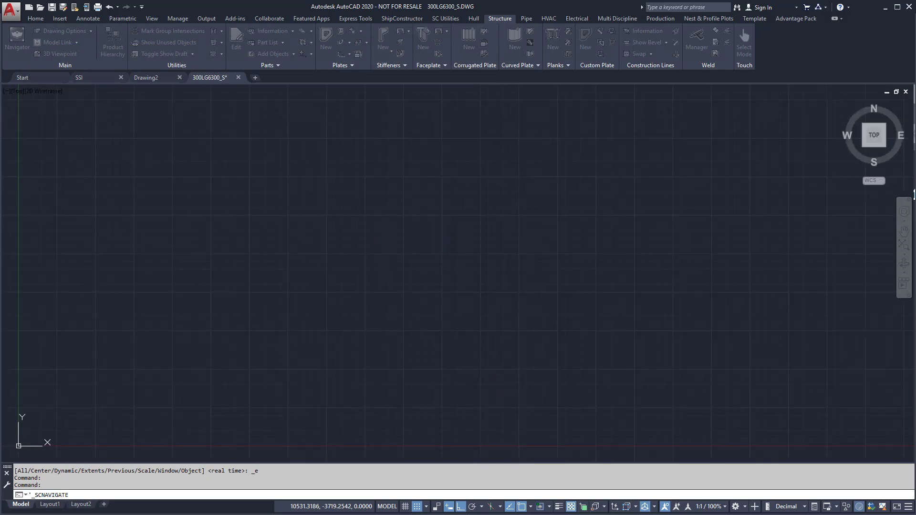
# Mirror the curved frame outline keeping the source, and zoom extents.
pyautogui.click(319, 312)
pyautogui.write('mirror line:')
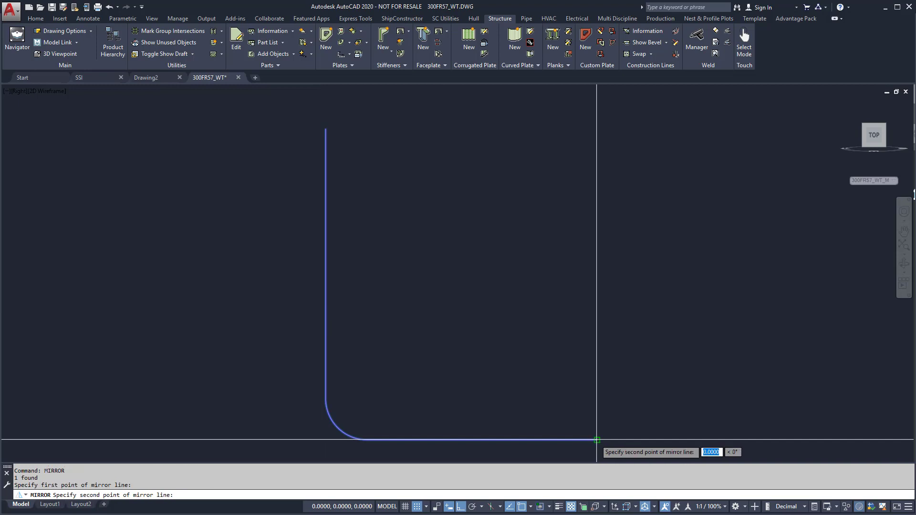
pyautogui.click(620, 424)
pyautogui.middleClick(597, 388)
pyautogui.middleClick(597, 388)
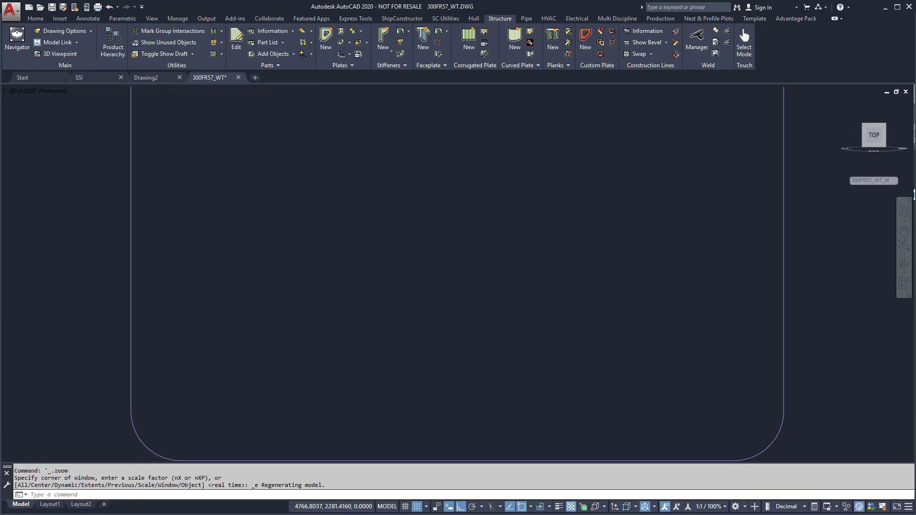
pyautogui.click(195, 33)
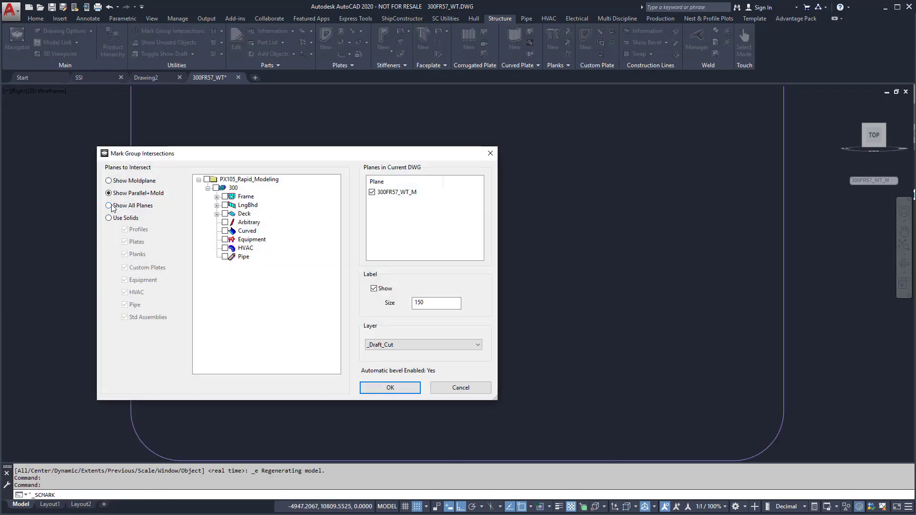
# Mark the group intersections and trim the diagonal line's overhang at deck 300DK1000.
pyautogui.click(409, 389)
pyautogui.press('Return')
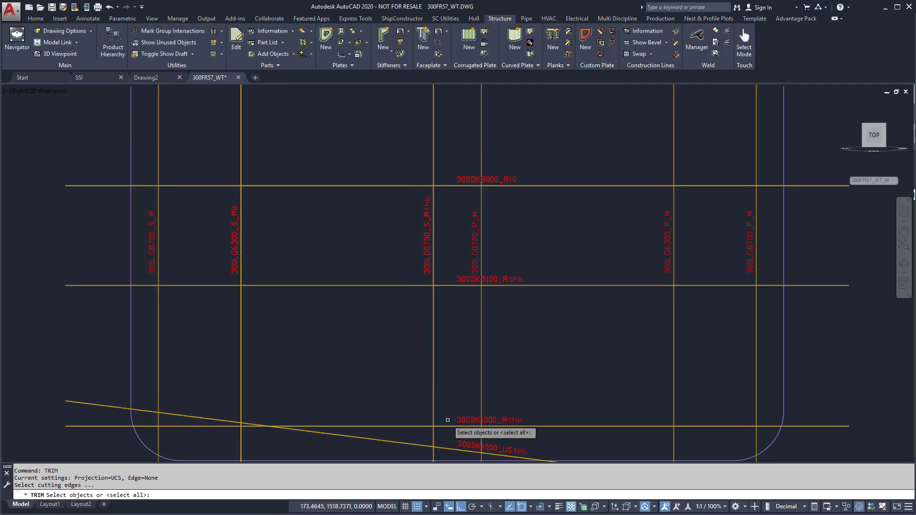
pyautogui.click(417, 433)
pyautogui.click(467, 418)
pyautogui.press('Return')
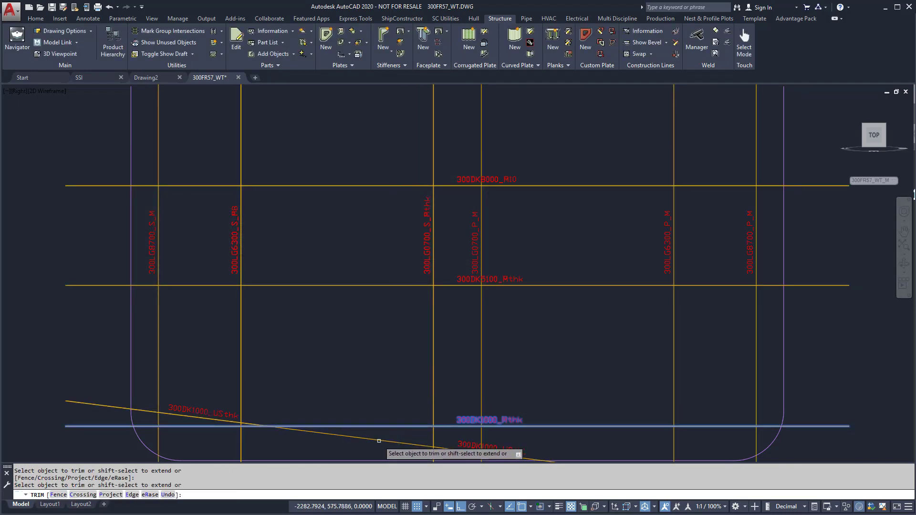
pyautogui.rightClick(340, 442)
pyautogui.click(363, 321)
# Trim the construction lines again using the diagonal line as cutting edge.
pyautogui.rightClick(305, 413)
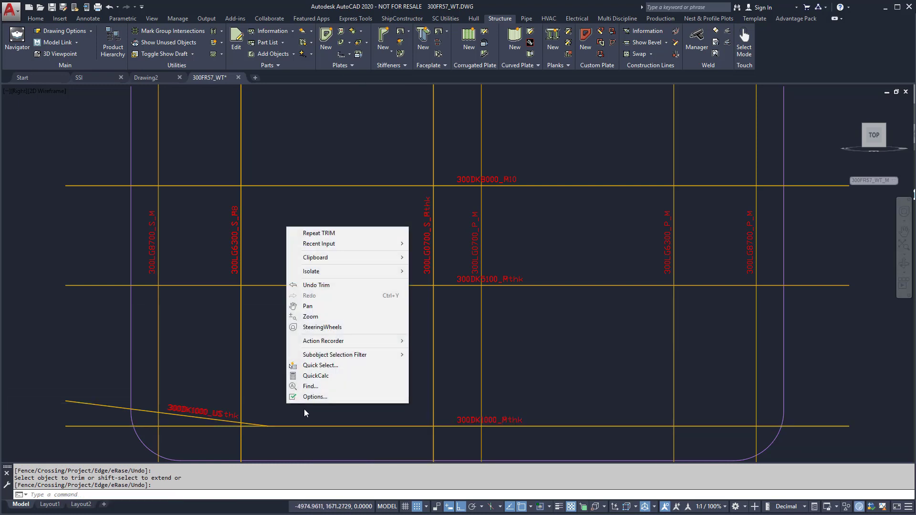
pyautogui.click(318, 234)
pyautogui.click(143, 403)
pyautogui.click(139, 420)
pyautogui.press('Return')
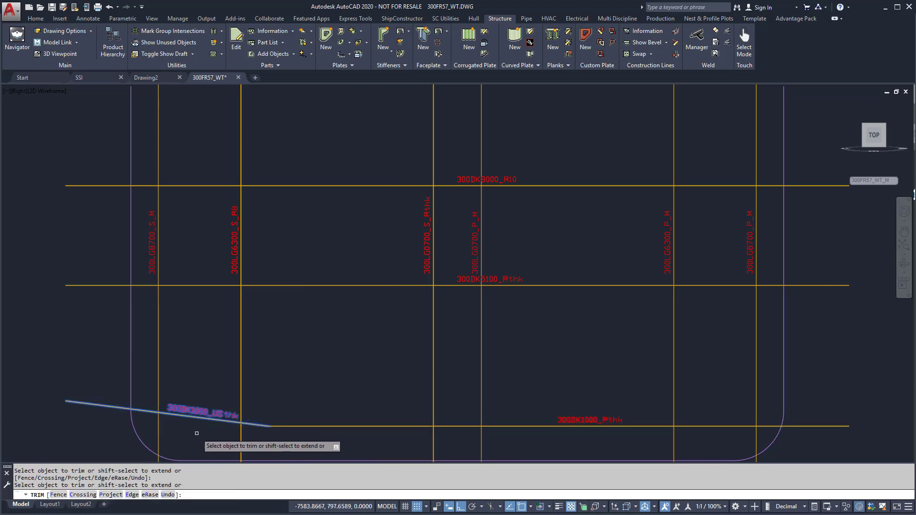
pyautogui.rightClick(197, 433)
pyautogui.click(215, 313)
# Zoom into the lower-left frame and trim line ends back to longitudinal 300LG8700_S_M.
pyautogui.scroll(-2, 326, 319)
pyautogui.press('z')
pyautogui.press('Return')
pyautogui.press('w')
pyautogui.press('Return')
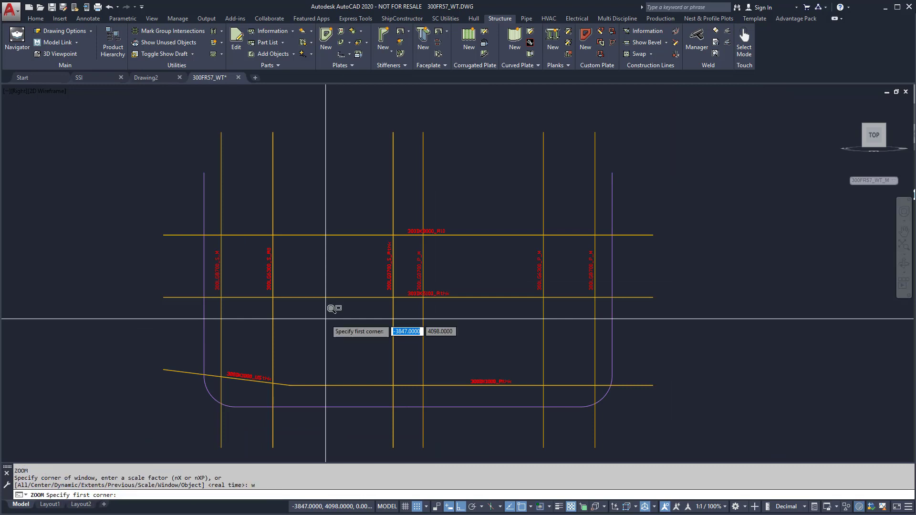
pyautogui.click(424, 418)
pyautogui.click(187, 170)
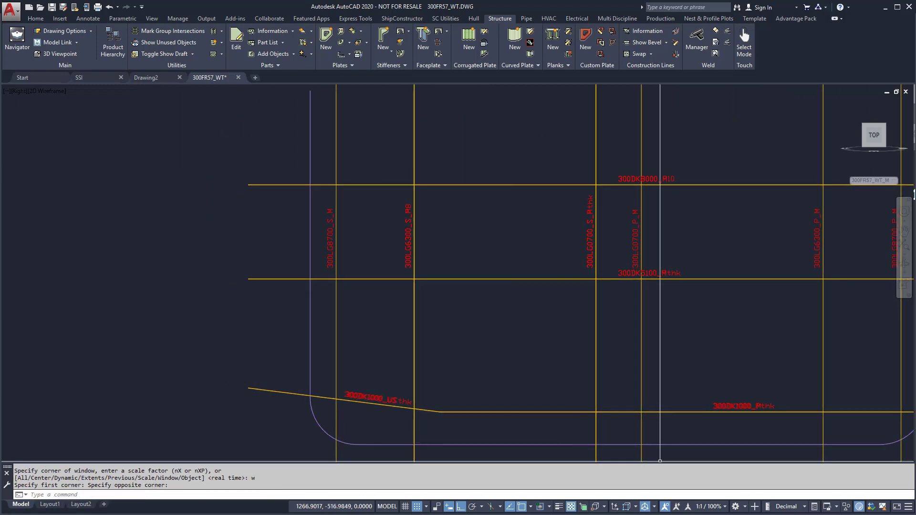
pyautogui.write('tr')
pyautogui.press('Return')
pyautogui.click(377, 263)
pyautogui.click(323, 342)
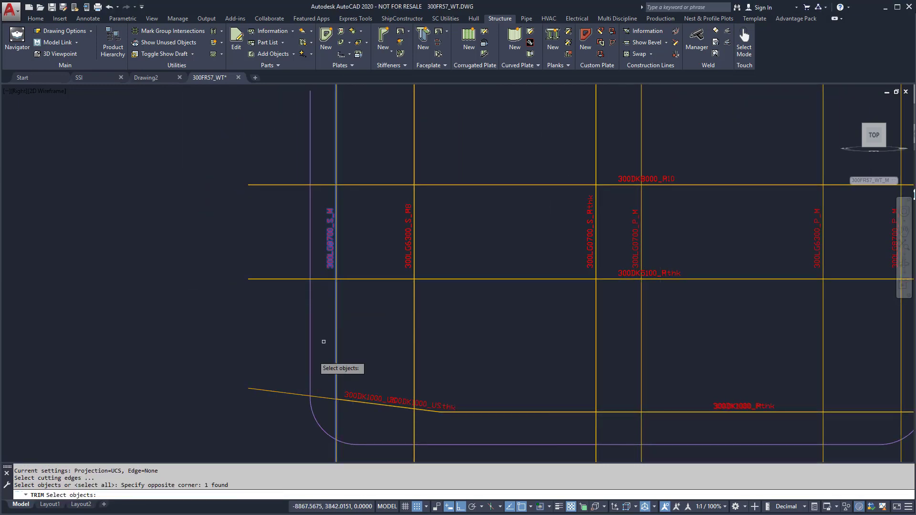
pyautogui.press('Return')
pyautogui.click(288, 403)
pyautogui.click(257, 200)
pyautogui.rightClick(338, 216)
pyautogui.click(353, 220)
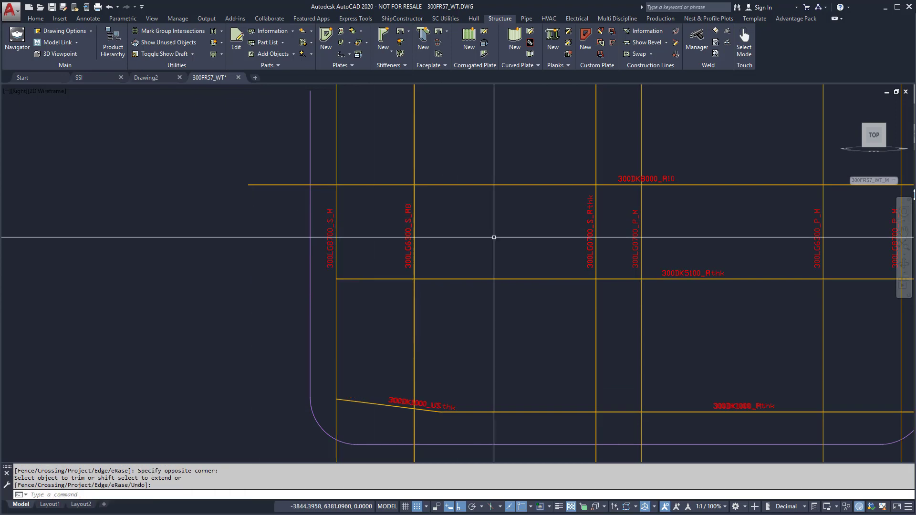
pyautogui.press('Escape')
pyautogui.click(326, 38)
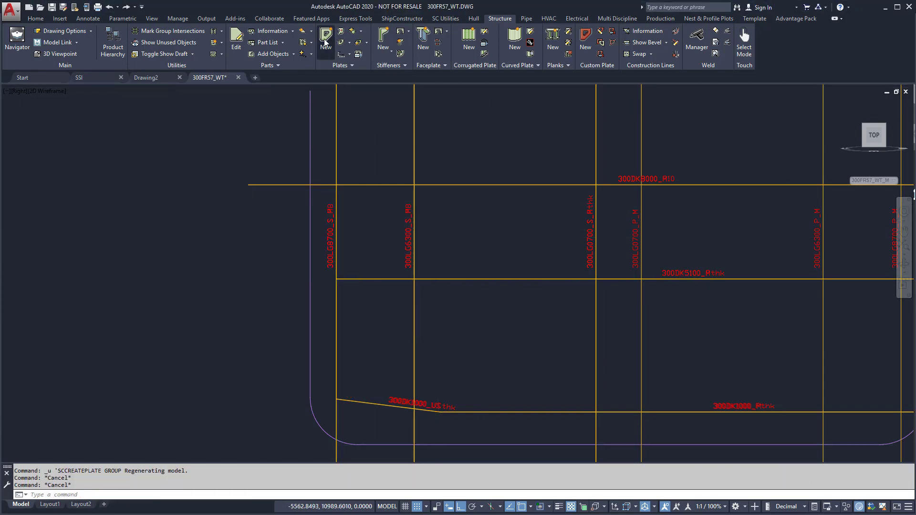
# Create four PL08 plates in the lower starboard corner regions of the frame.
pyautogui.click(607, 431)
pyautogui.click(458, 342)
pyautogui.rightClick(497, 239)
pyautogui.click(520, 246)
pyautogui.click(618, 430)
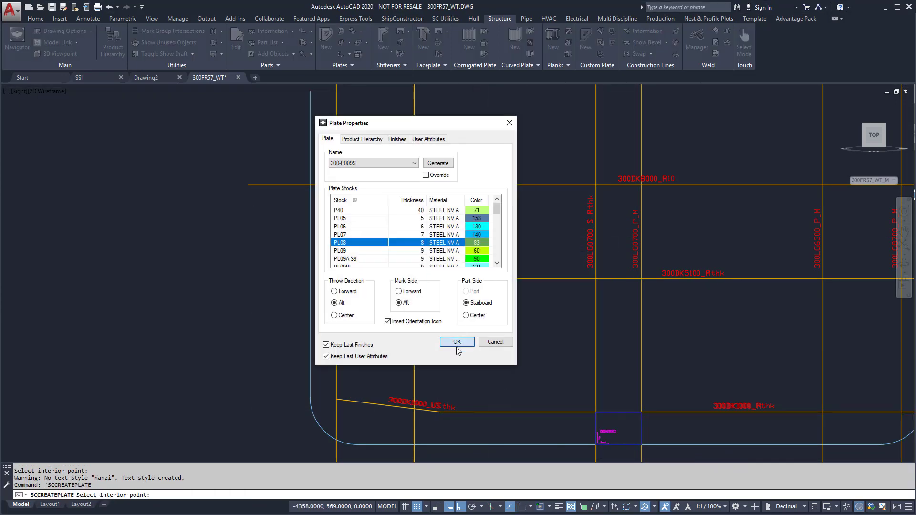
pyautogui.click(456, 341)
pyautogui.rightClick(389, 198)
pyautogui.click(406, 204)
pyautogui.click(477, 429)
pyautogui.click(456, 342)
pyautogui.rightClick(361, 212)
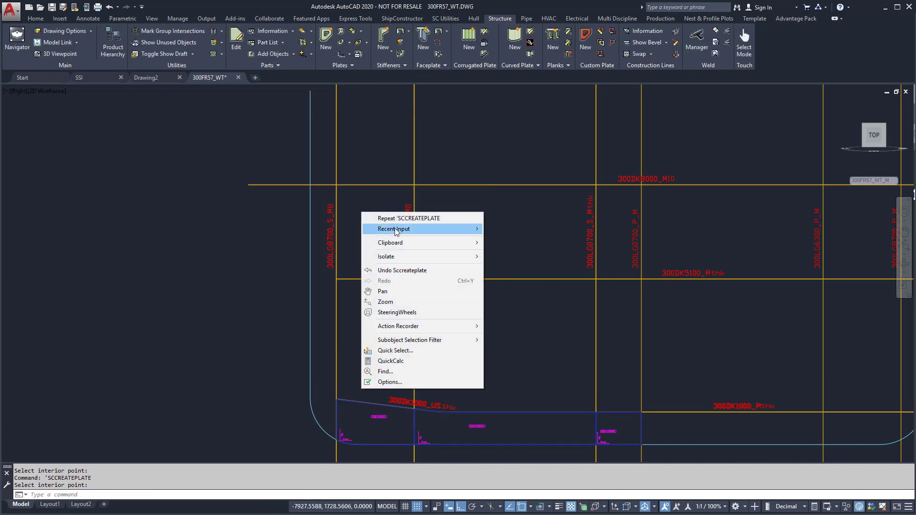
pyautogui.press('Escape')
# Select the four new plates to receive longitudinal datum marklines.
pyautogui.click(340, 65)
pyautogui.click(450, 348)
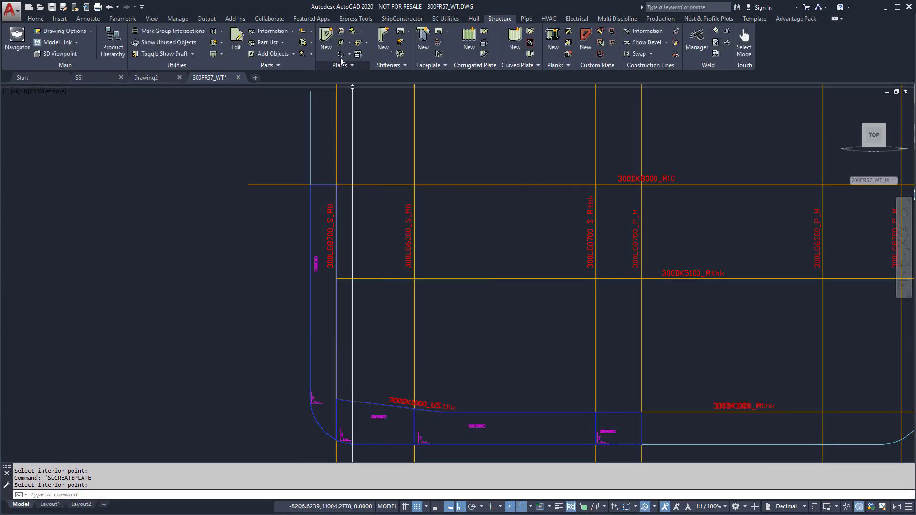
pyautogui.click(557, 403)
pyautogui.click(364, 262)
pyautogui.press('Return')
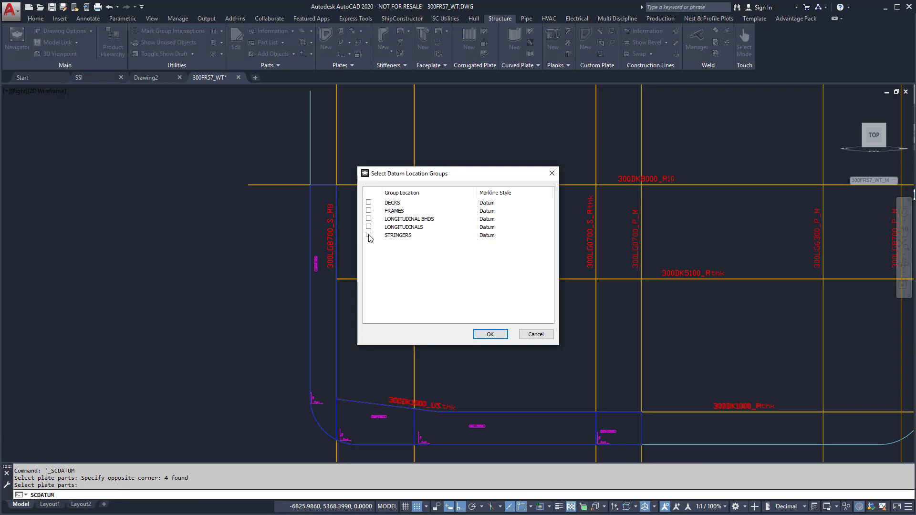
# Add datum marklines for the longitudinals and draw a radius-200 circle on the bottom plate.
pyautogui.click(368, 227)
pyautogui.click(504, 334)
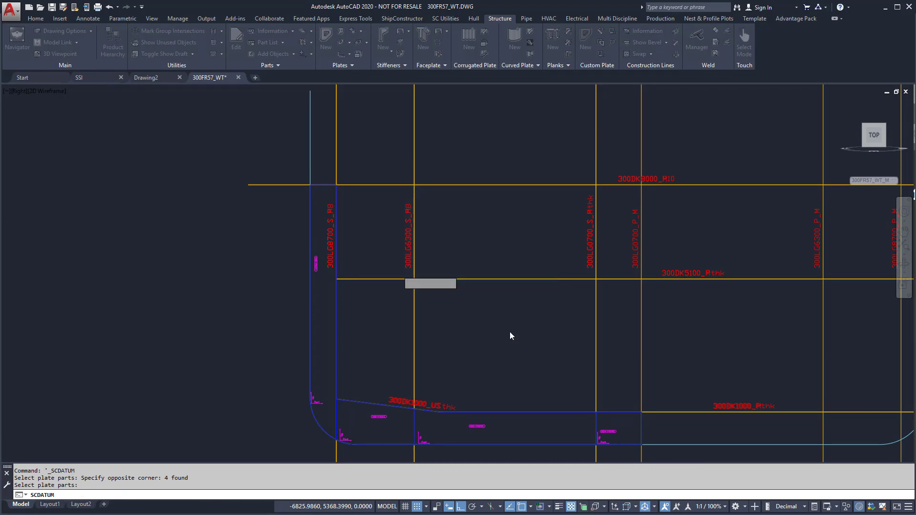
pyautogui.write('CIRCLE')
pyautogui.press('Return')
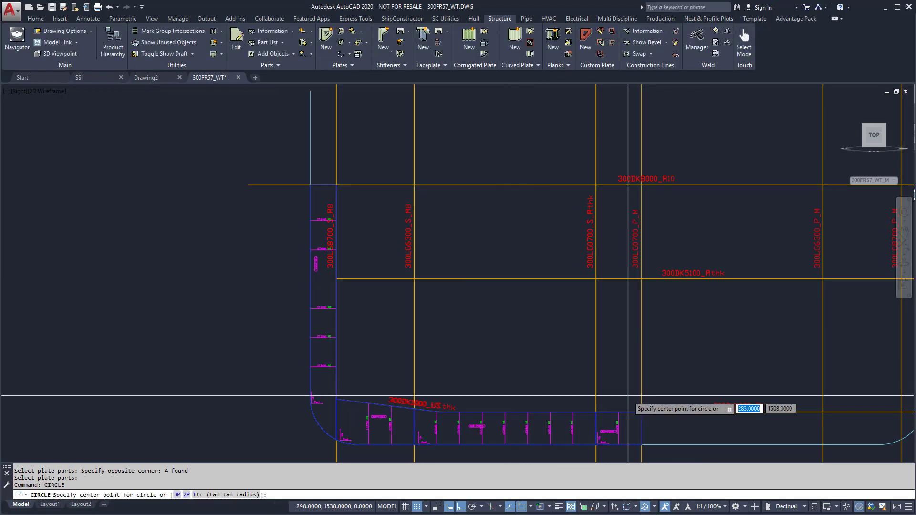
pyautogui.click(572, 428)
pyautogui.press('Return')
# Copy the circle into a row along the bottom plate and up the side plate.
pyautogui.write('co')
pyautogui.press('Return')
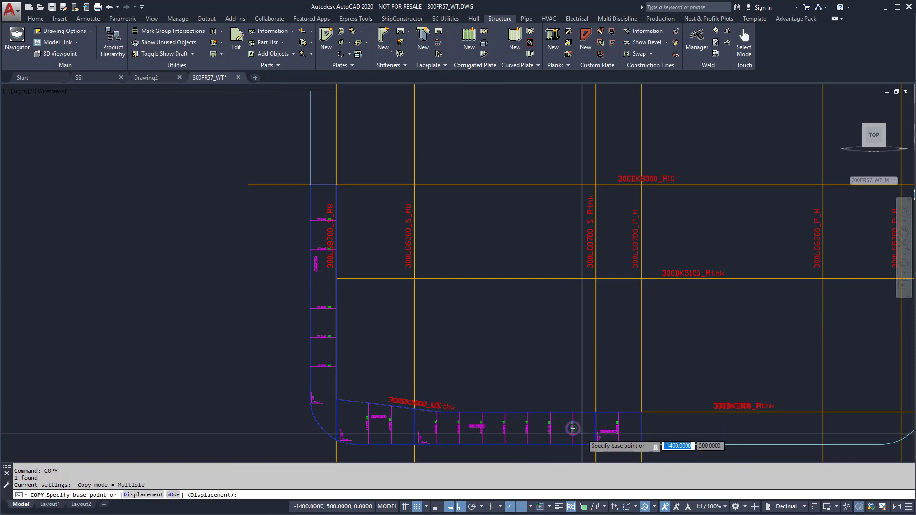
pyautogui.click(573, 428)
pyautogui.click(528, 428)
pyautogui.click(482, 428)
pyautogui.click(437, 428)
pyautogui.click(391, 428)
pyautogui.click(322, 428)
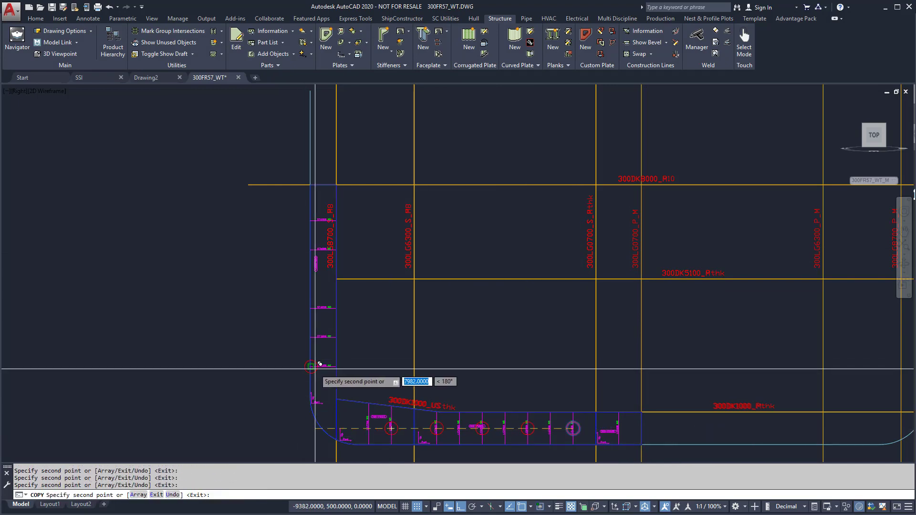
pyautogui.click(323, 366)
pyautogui.click(323, 337)
pyautogui.click(323, 308)
# Attach the circles to the side and bottom plates as holes with Add Objects.
pyautogui.click(269, 53)
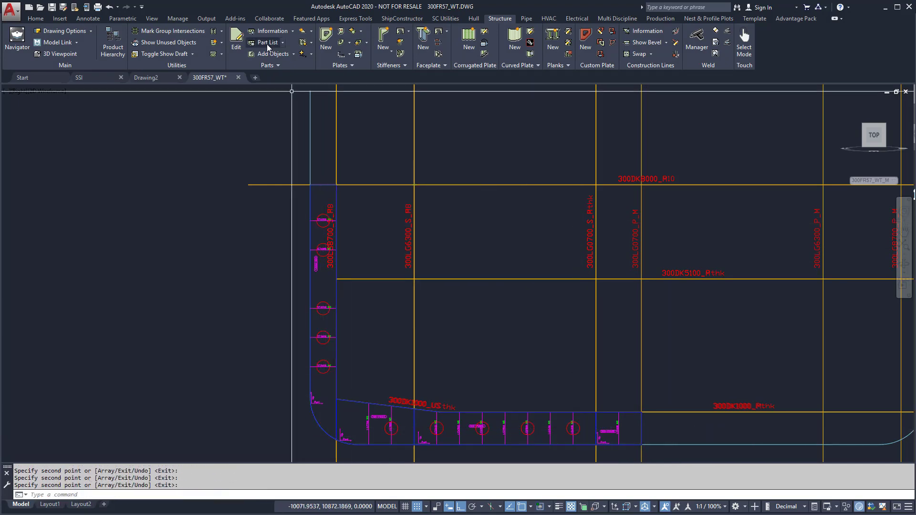
pyautogui.click(311, 217)
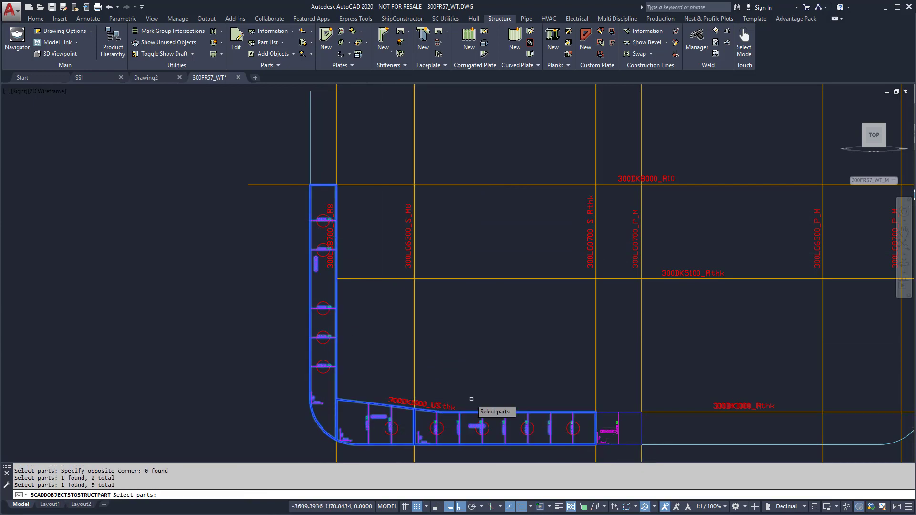
pyautogui.press('Return')
pyautogui.click(287, 198)
pyautogui.click(359, 381)
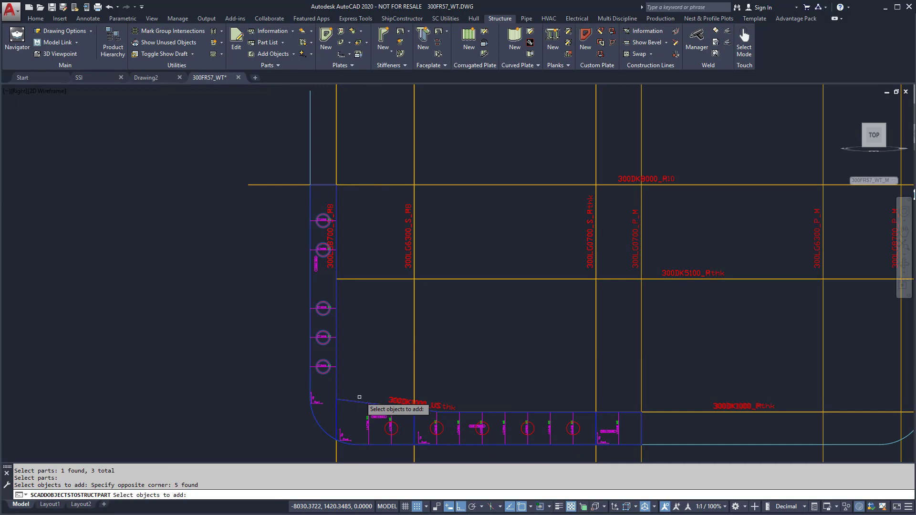
pyautogui.click(613, 443)
pyautogui.press('Escape')
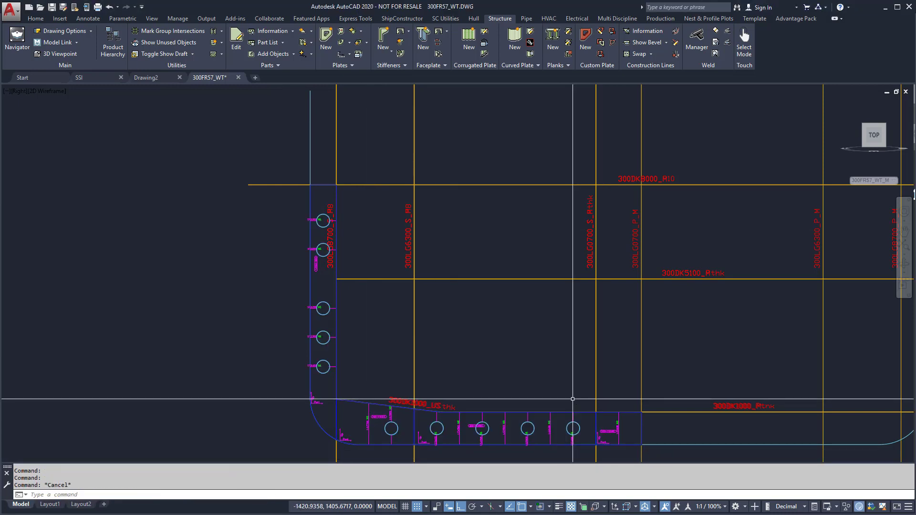
# Hide the draft lines and labels and select the whole plate assembly for mirroring.
pyautogui.click(157, 53)
pyautogui.click(278, 143)
pyautogui.click(666, 452)
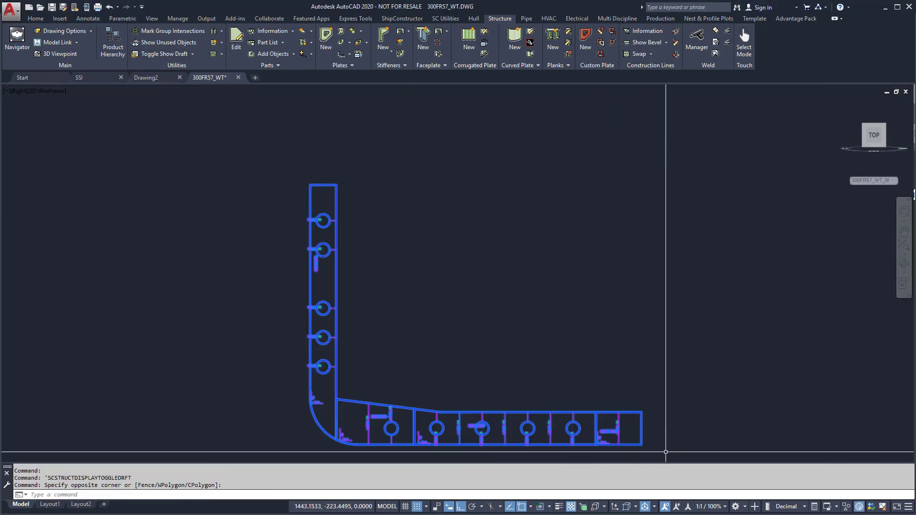
pyautogui.write('mirror')
pyautogui.press('Return')
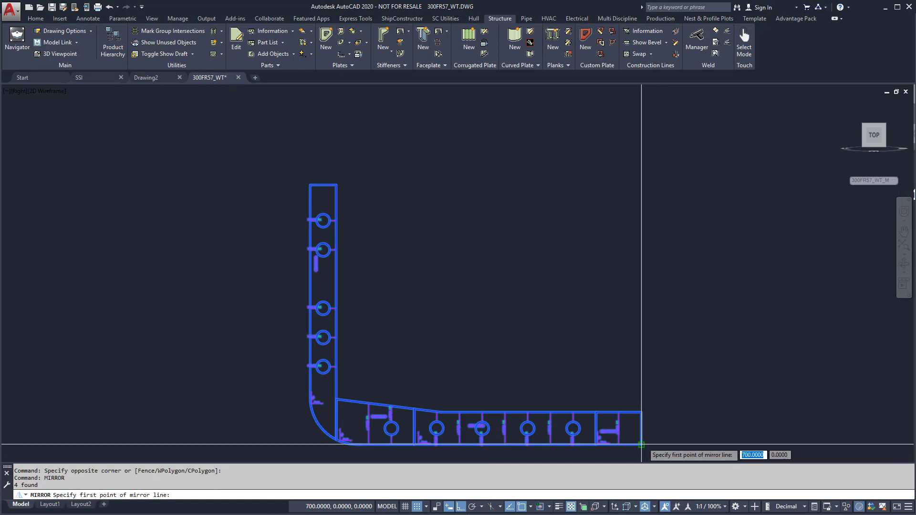
# Mirror the plates about the centreline to port, keeping the starboard originals.
pyautogui.click(619, 445)
pyautogui.click(607, 369)
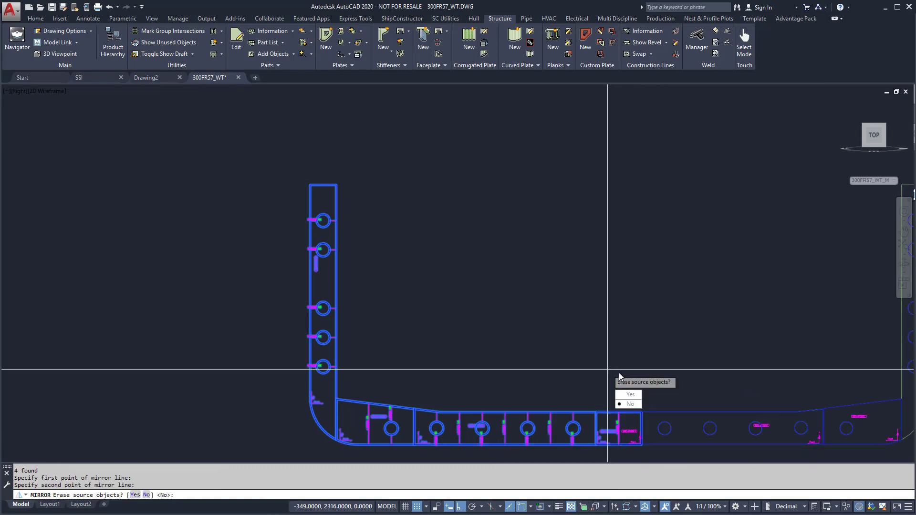
pyautogui.click(630, 404)
pyautogui.middleClick(606, 344)
pyautogui.middleClick(606, 344)
# Save and replicate both halves' frame parts, then show the draft lines and labels again.
pyautogui.click(731, 399)
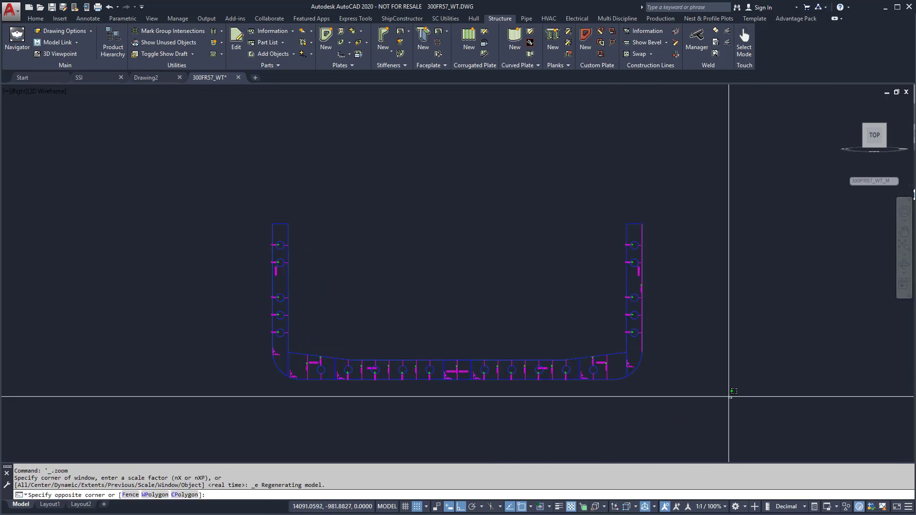
pyautogui.click(251, 199)
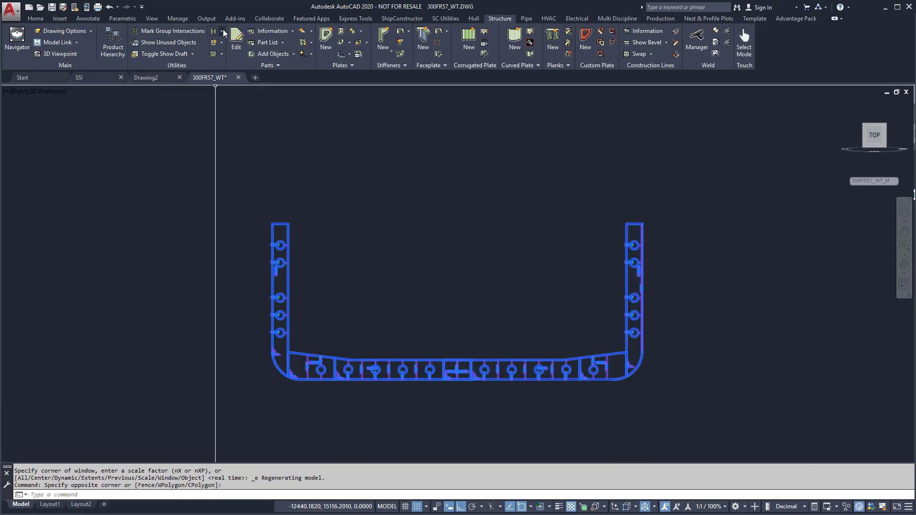
pyautogui.click(199, 47)
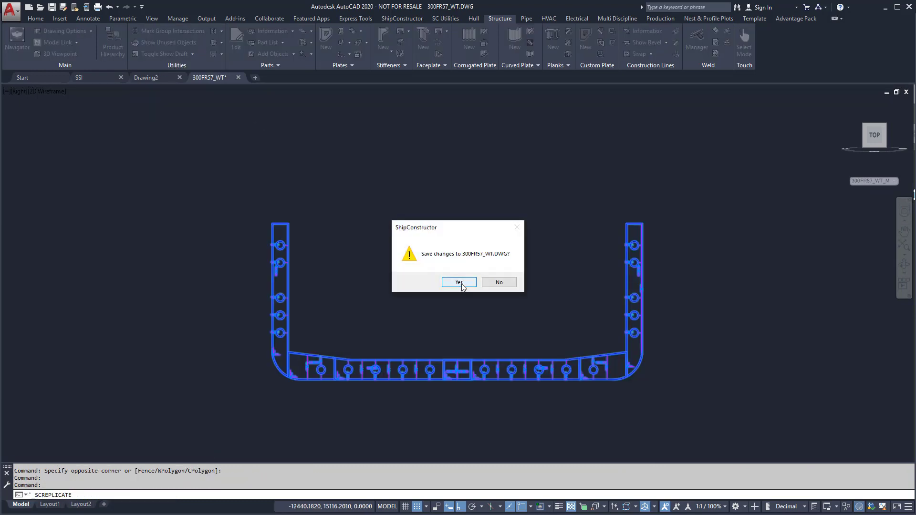
pyautogui.click(461, 283)
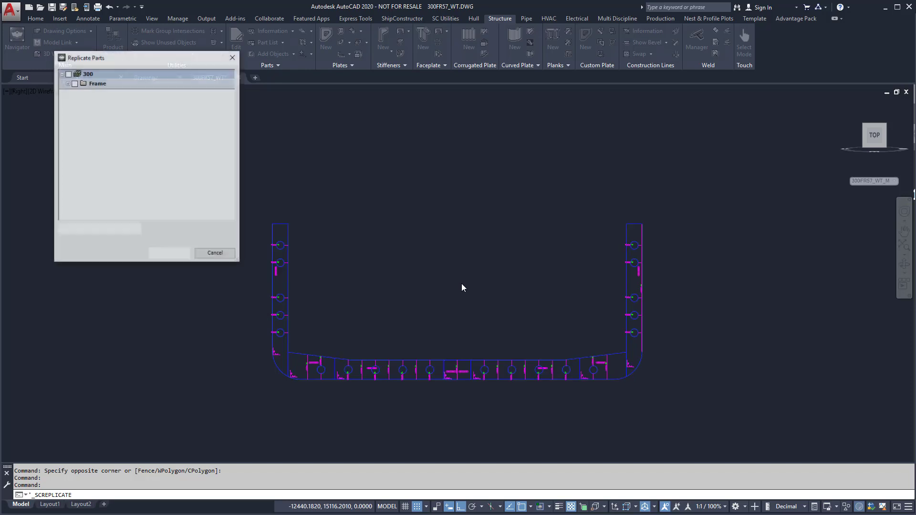
pyautogui.click(68, 84)
pyautogui.click(159, 258)
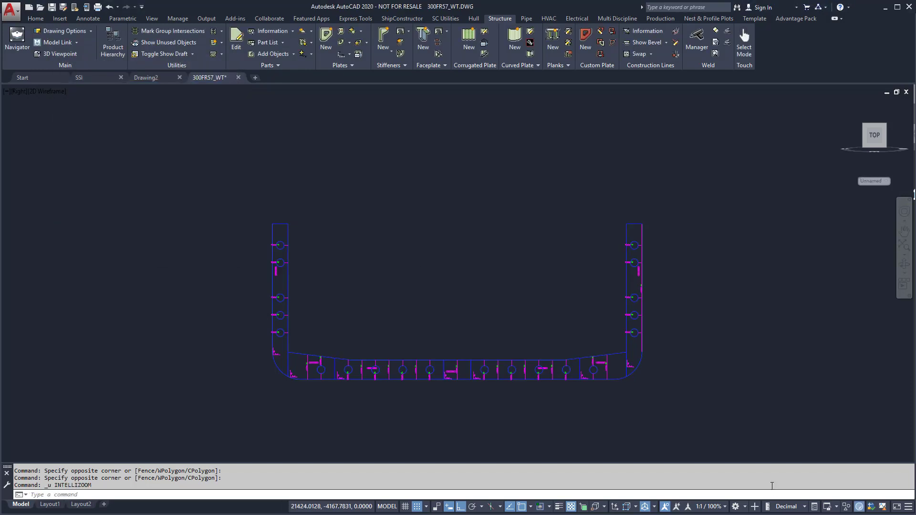
pyautogui.click(178, 55)
# Create PL06 plates 300-P012S, 300-P013S and 300-P014S in the upper left compartments.
pyautogui.scroll(5, 314, 310)
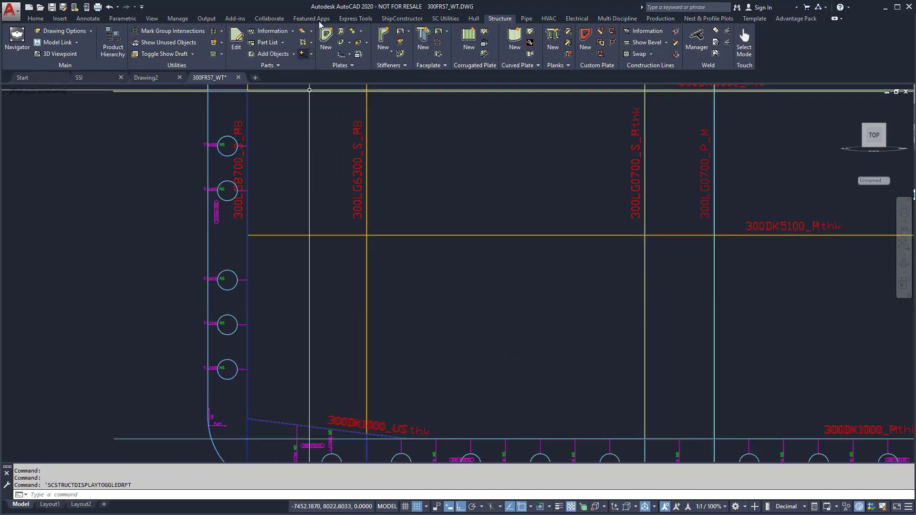
pyautogui.click(326, 41)
pyautogui.click(499, 253)
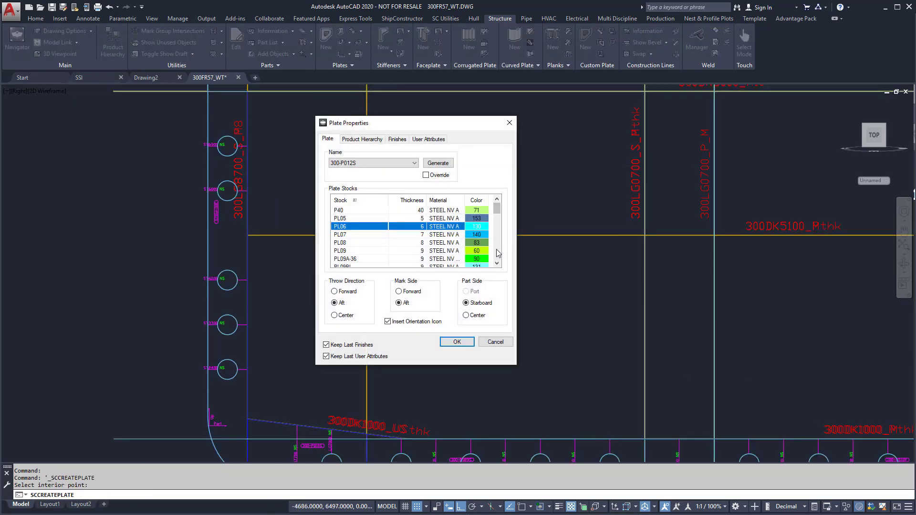
pyautogui.click(451, 341)
pyautogui.rightClick(329, 177)
pyautogui.click(380, 184)
pyautogui.click(391, 191)
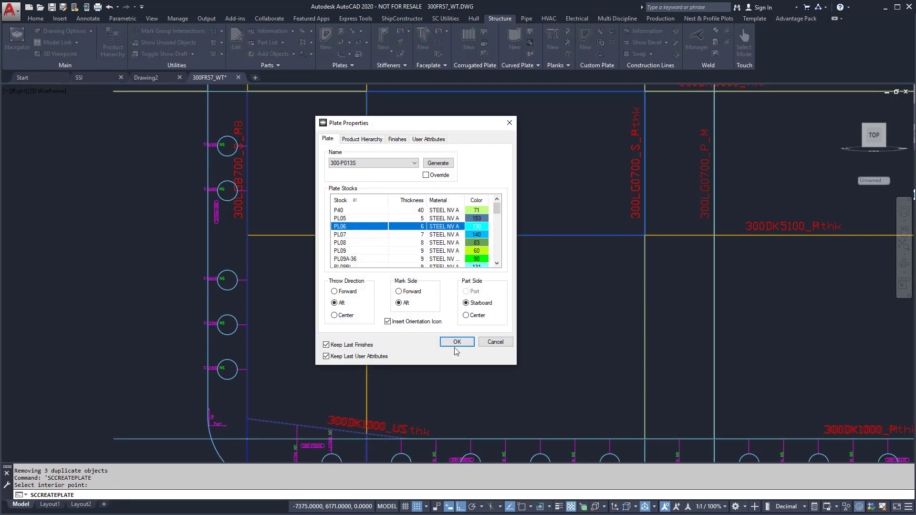
pyautogui.click(456, 342)
pyautogui.rightClick(343, 317)
pyautogui.click(377, 325)
pyautogui.click(329, 315)
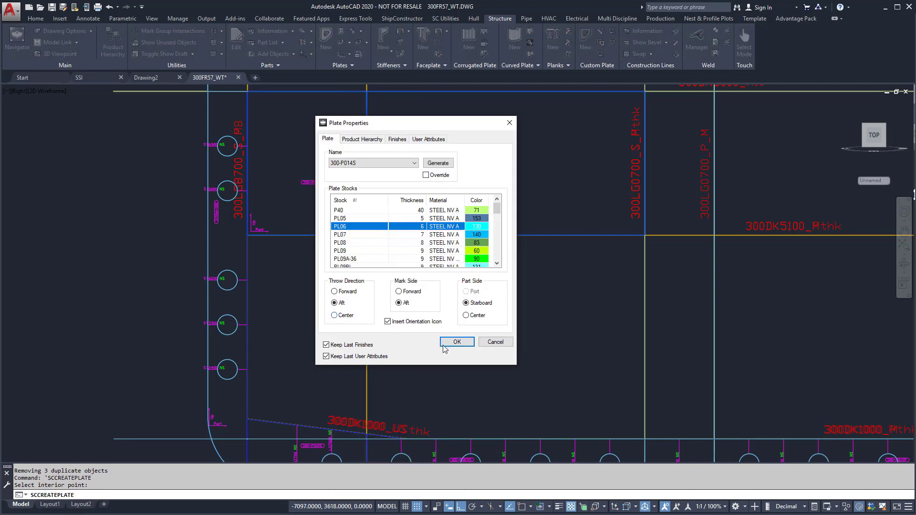
pyautogui.click(444, 349)
# Give the three new plates tight stiffener cutouts, accepting both sets in Cutout Manager.
pyautogui.scroll(-2, 379, 322)
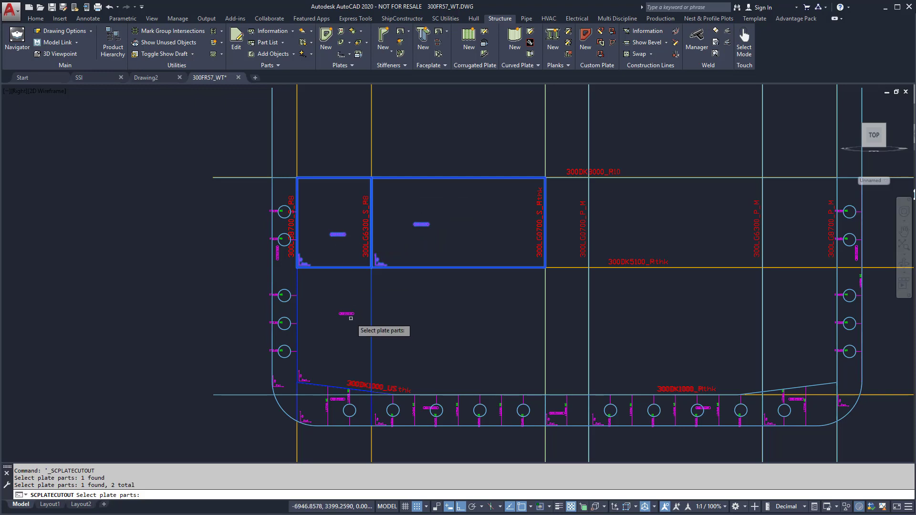
pyautogui.press('Return')
pyautogui.click(527, 300)
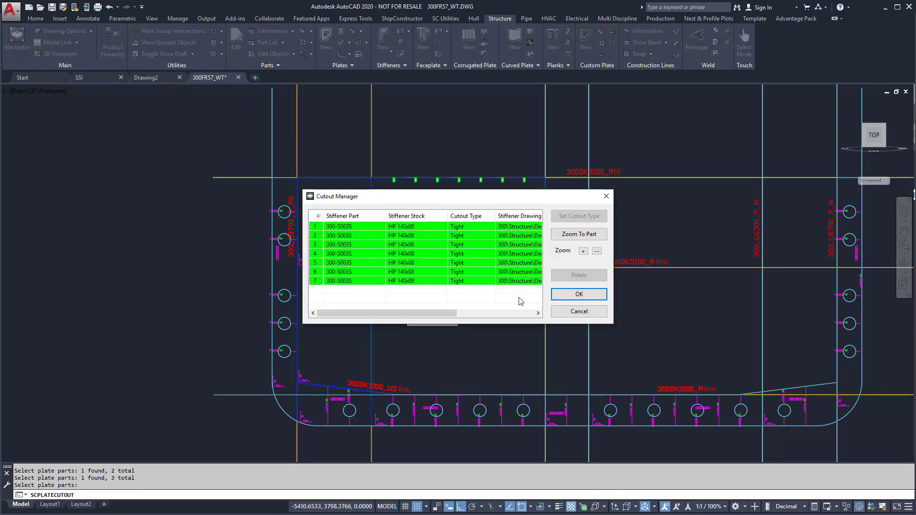
pyautogui.click(559, 296)
pyautogui.click(562, 296)
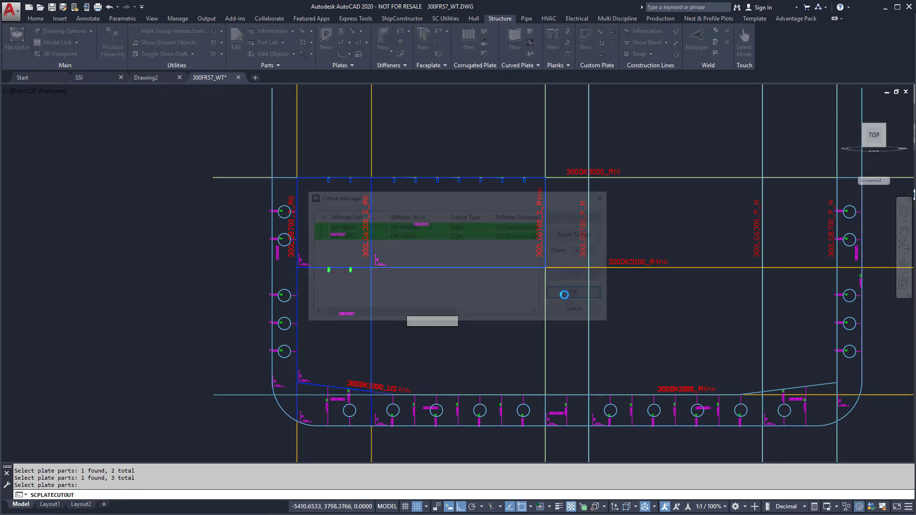
pyautogui.scroll(3, 466, 220)
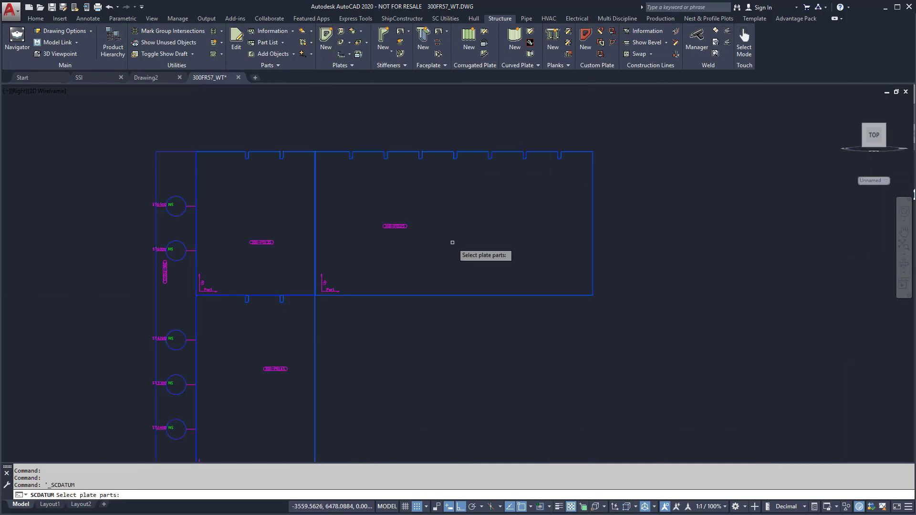
# Add longitudinal marklines to the three upper plates.
pyautogui.click(395, 228)
pyautogui.click(273, 243)
pyautogui.click(308, 315)
pyautogui.press('Return')
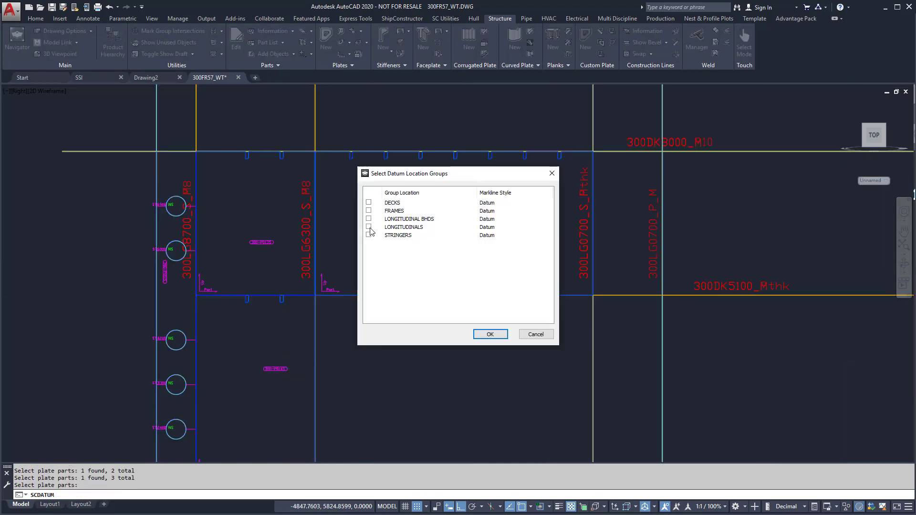
pyautogui.click(490, 334)
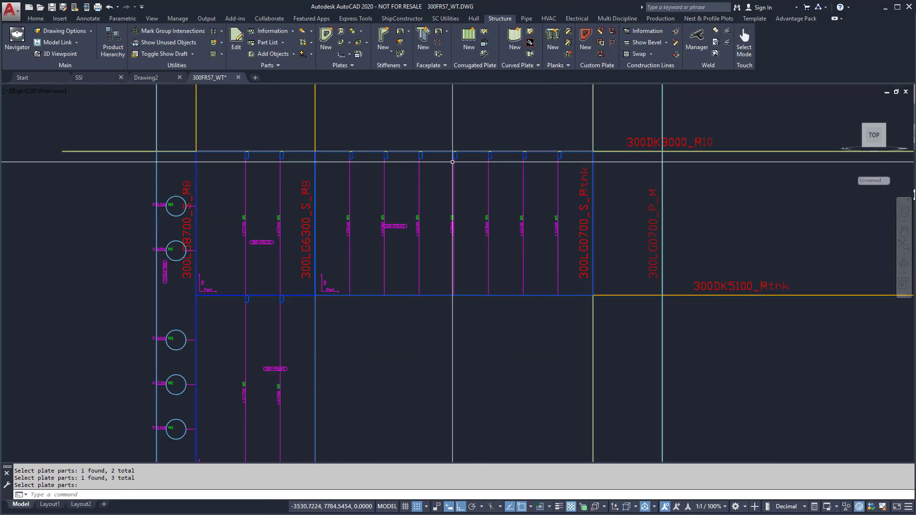
# Draw a vertical guide line and create a stiffener along it on the upper plate.
pyautogui.write('l')
pyautogui.press('Return')
pyautogui.click(385, 156)
pyautogui.click(386, 294)
pyautogui.click(384, 38)
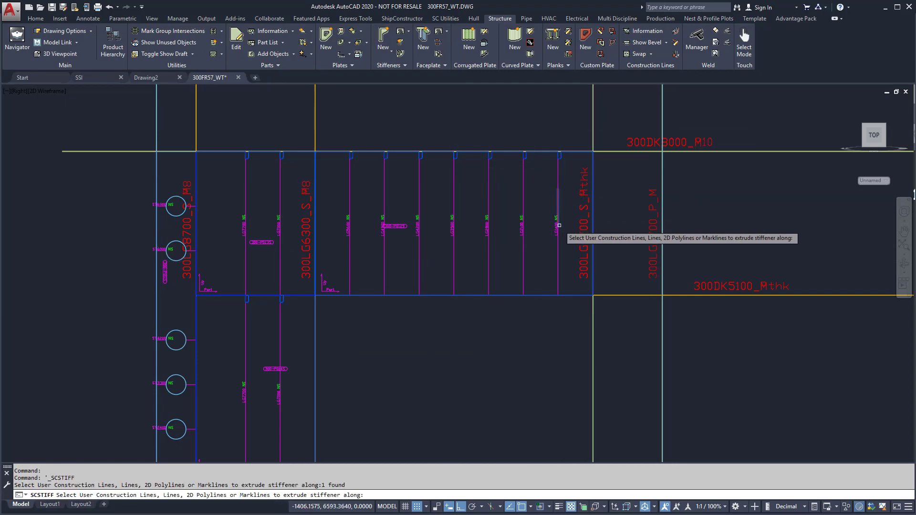
pyautogui.click(386, 229)
pyautogui.click(560, 238)
pyautogui.rightClick(560, 239)
pyautogui.click(587, 246)
pyautogui.press('Return')
# Trim the stiffener's start at deck 300DK5100 and its end at deck 300DK8000.
pyautogui.rightClick(566, 238)
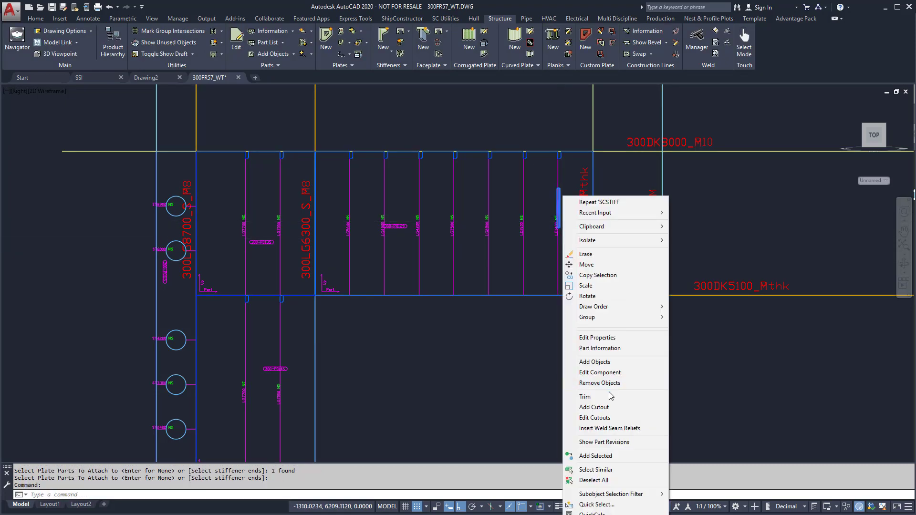
pyautogui.click(567, 239)
pyautogui.click(413, 267)
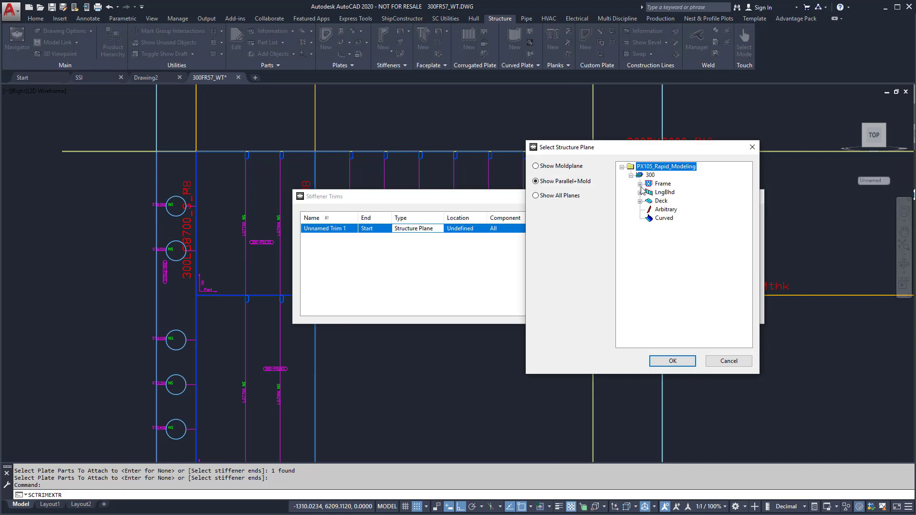
pyautogui.click(692, 363)
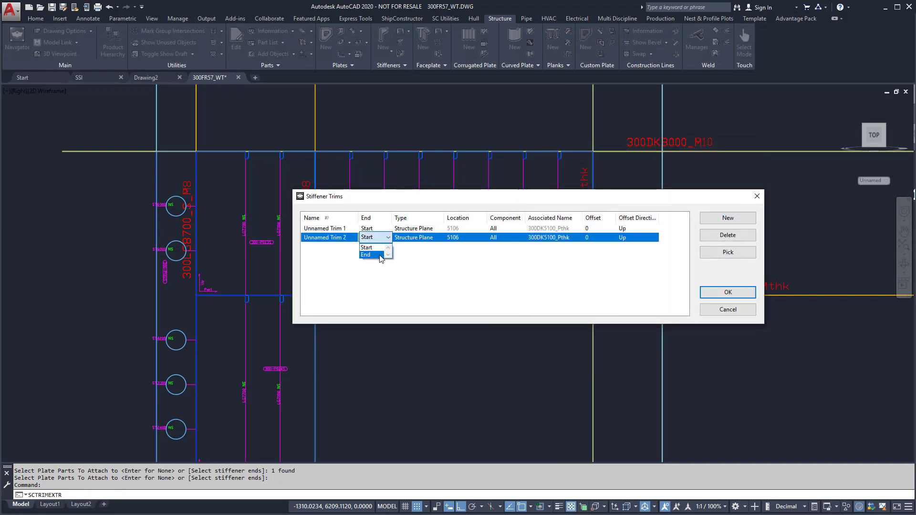
pyautogui.click(380, 255)
pyautogui.click(673, 361)
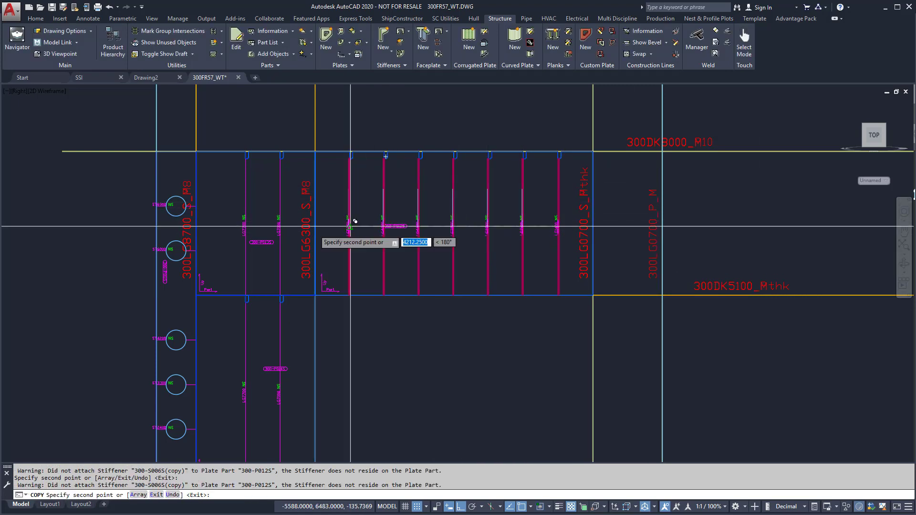
# Mirror the new upper plates and stiffeners about the centreline to port.
pyautogui.press('Return')
pyautogui.click(568, 260)
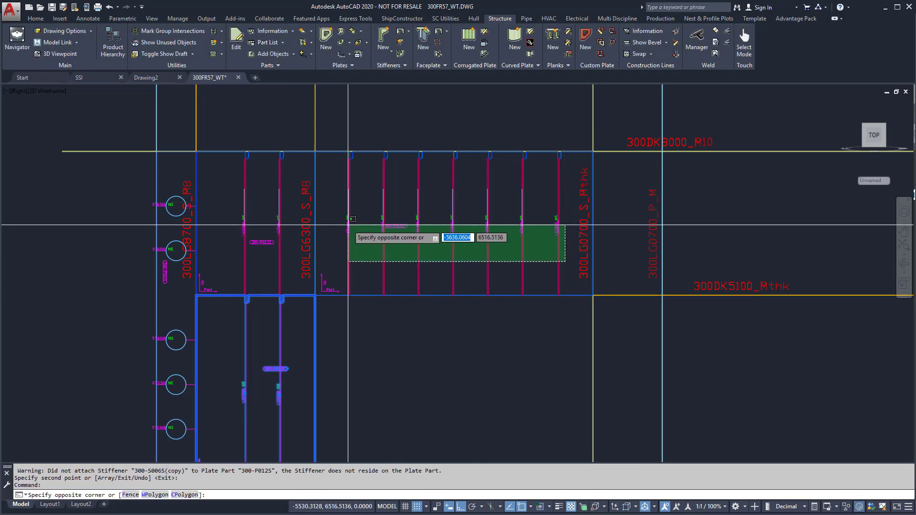
pyautogui.click(351, 224)
pyautogui.click(266, 241)
pyautogui.click(321, 236)
pyautogui.press('Return')
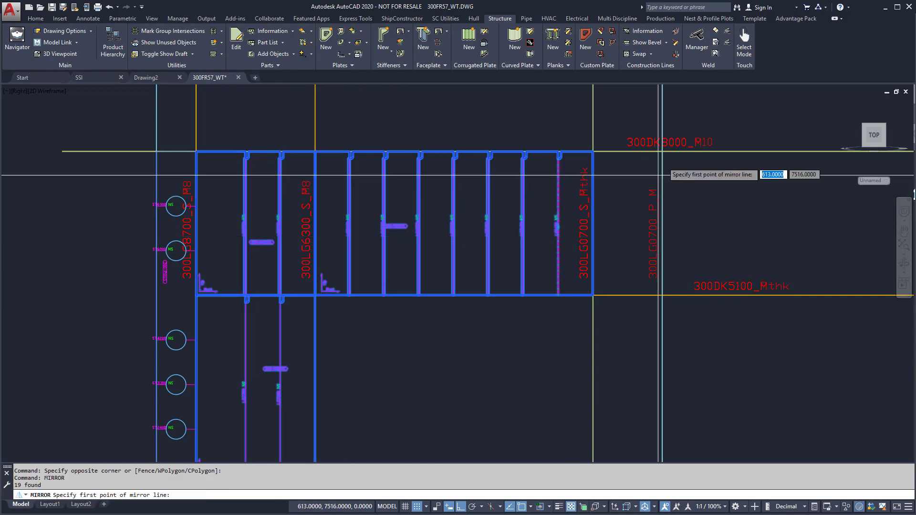
pyautogui.click(622, 180)
pyautogui.click(621, 202)
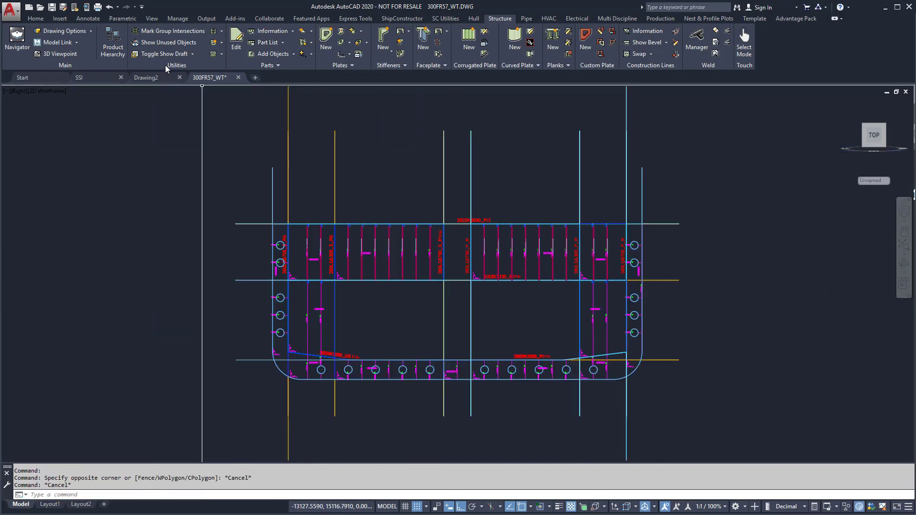
# Save 300FR57_WT.DWG, replicate the frame parts, and select block drawing 300 in Navigator.
pyautogui.click(164, 54)
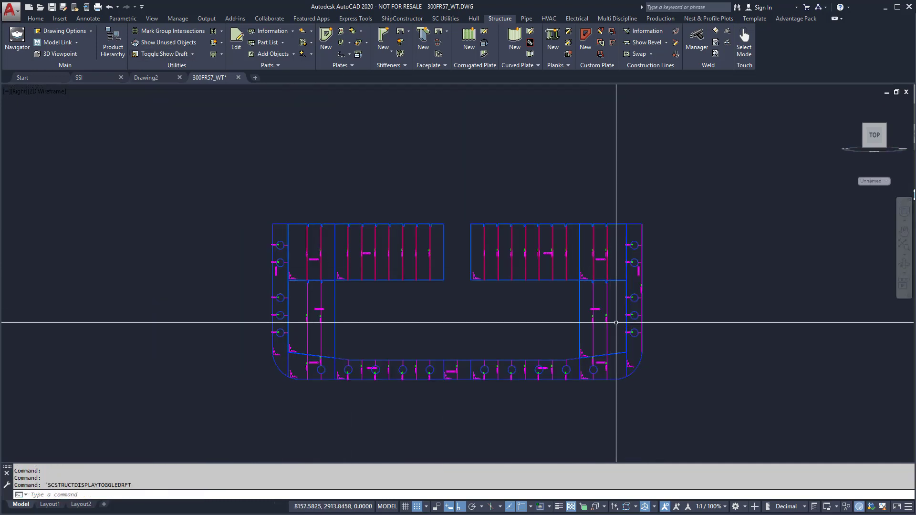
pyautogui.click(613, 317)
pyautogui.click(206, 65)
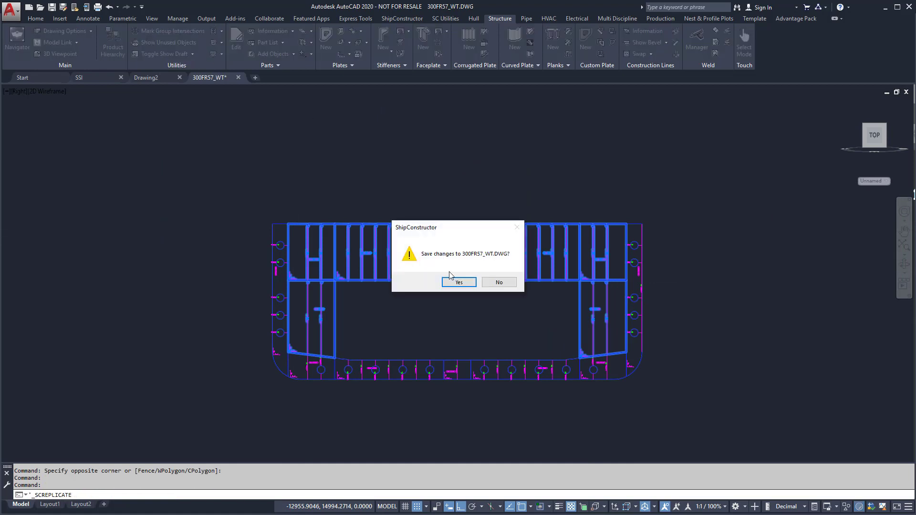
pyautogui.click(455, 283)
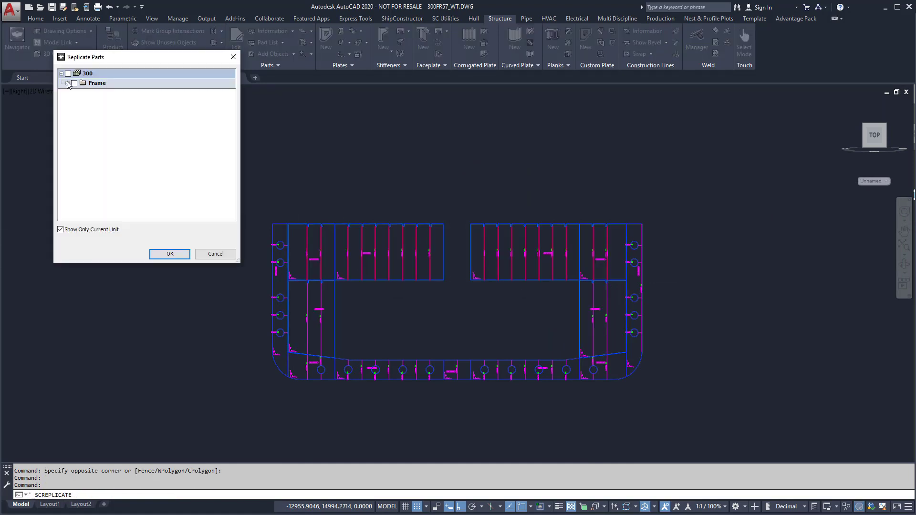
pyautogui.click(67, 83)
pyautogui.click(171, 254)
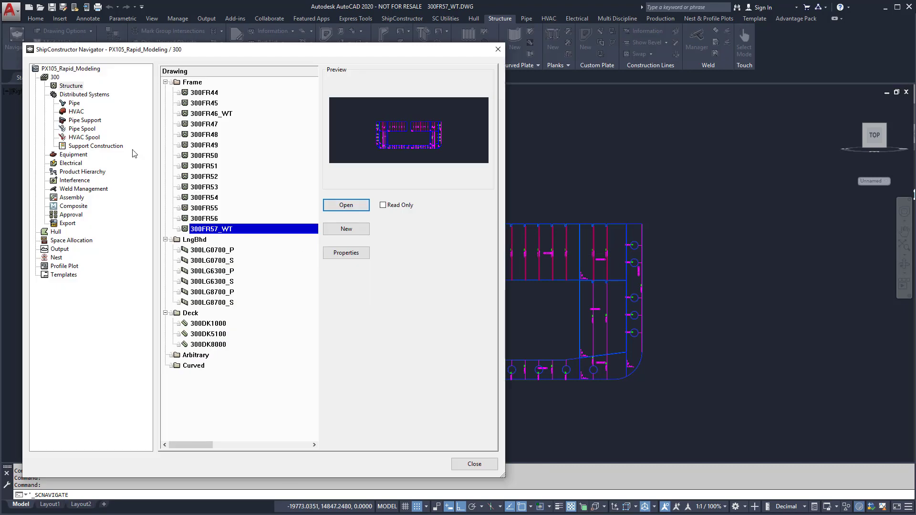
pyautogui.click(55, 76)
# Open the 300 block drawing and orbit the ship block to a side view.
pyautogui.click(346, 205)
pyautogui.click(419, 283)
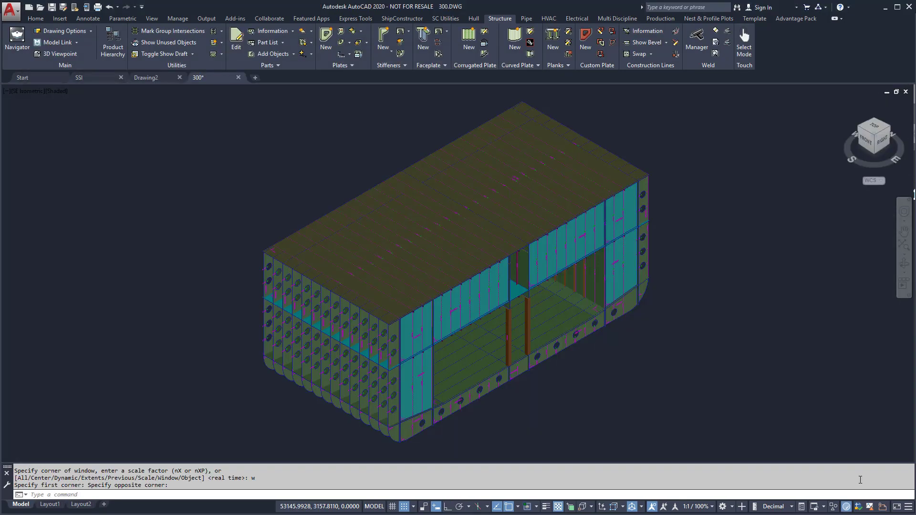
pyautogui.keyDown('shift'); pyautogui.moveTo(781, 281); pyautogui.dragTo(781, 282, button='middle'); pyautogui.keyUp('shift')
pyautogui.moveTo(526, 332)
pyautogui.keyDown('shift'); pyautogui.mouseDown(button='middle')
pyautogui.moveTo(469, 288)
pyautogui.moveTo(716, 295)
pyautogui.mouseUp(button='middle'); pyautogui.keyUp('shift')
pyautogui.scroll(2, 453, 295)
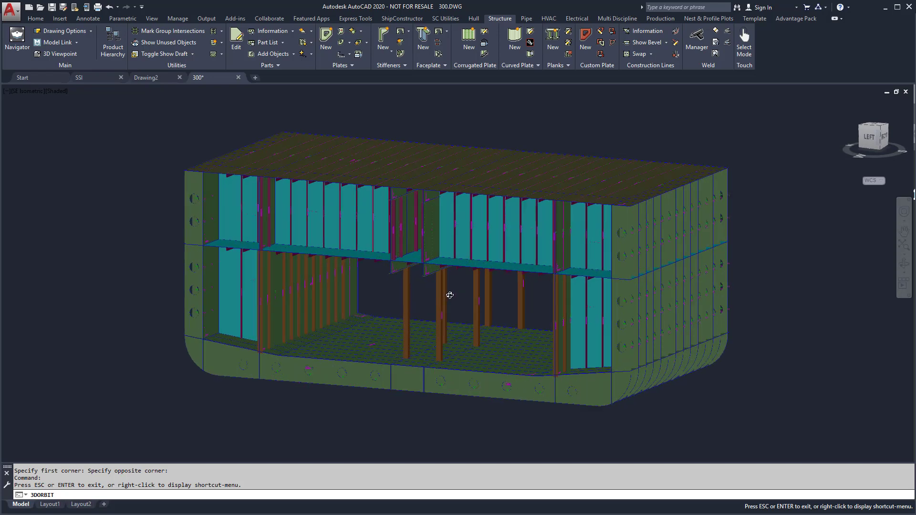
pyautogui.rightClick(447, 290)
pyautogui.click(459, 297)
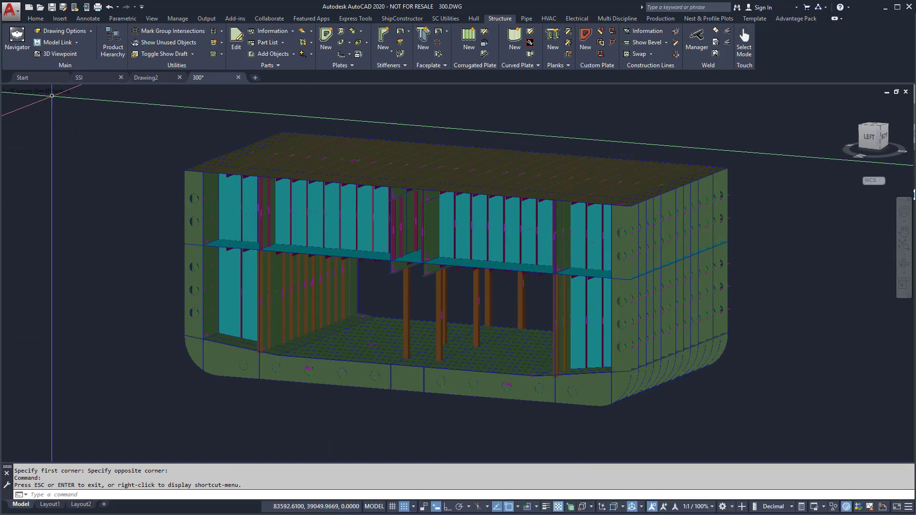
# Switch to X-ray visual style and orbit the block to a front-right view.
pyautogui.click(60, 91)
pyautogui.click(83, 212)
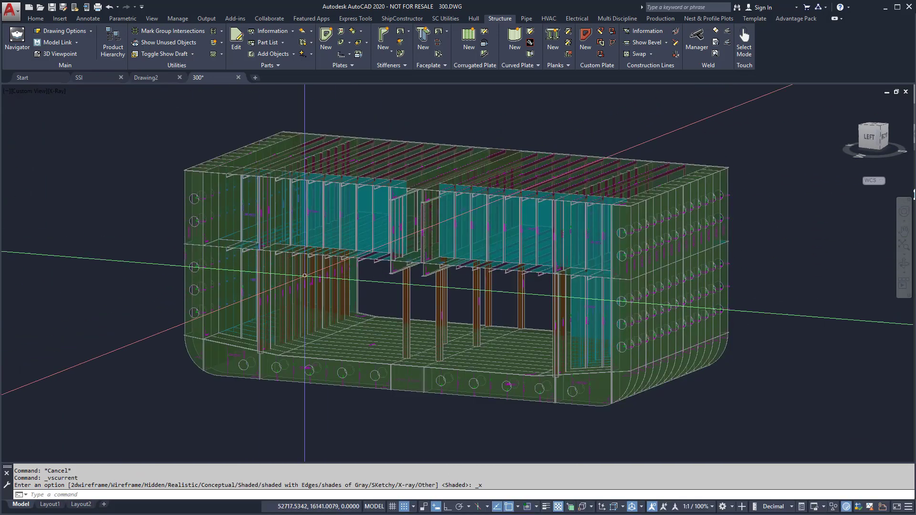
pyautogui.click(905, 264)
pyautogui.moveTo(860, 285)
pyautogui.mouseDown()
pyautogui.moveTo(553, 351)
pyautogui.moveTo(542, 296)
pyautogui.mouseUp()
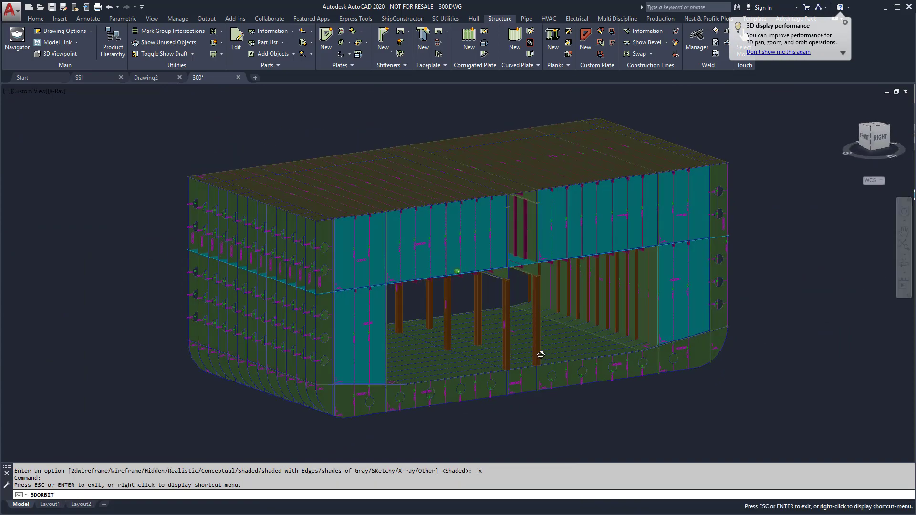